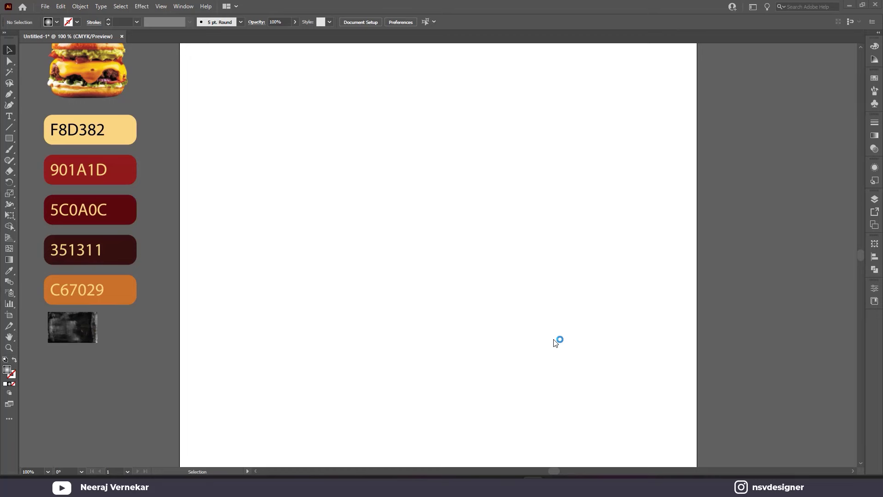
- Draw a 1000 × 1000 px square and align it to the artboard
key("ctrl+0")
left_click(9, 139)
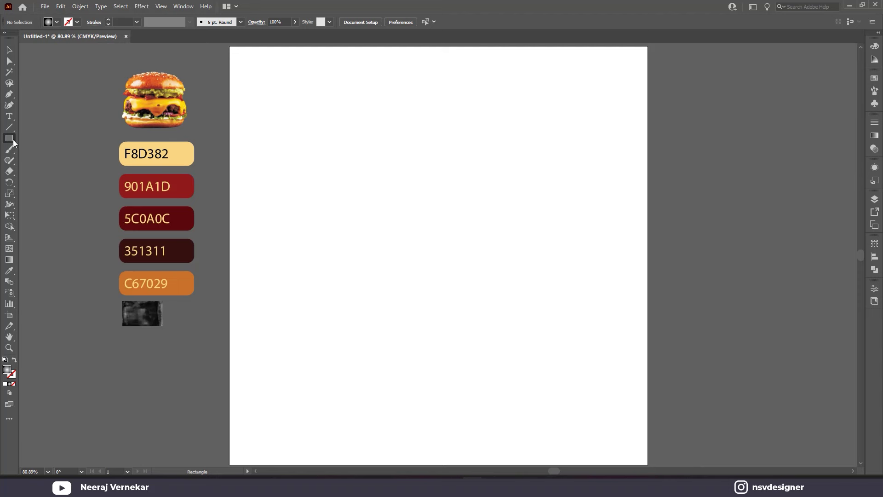
left_click(349, 241)
key("Return")
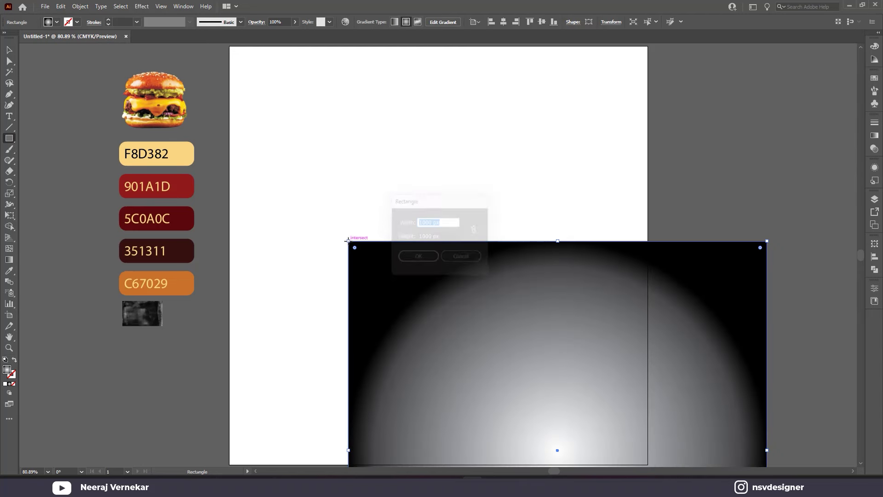
left_click(503, 23)
left_click(528, 22)
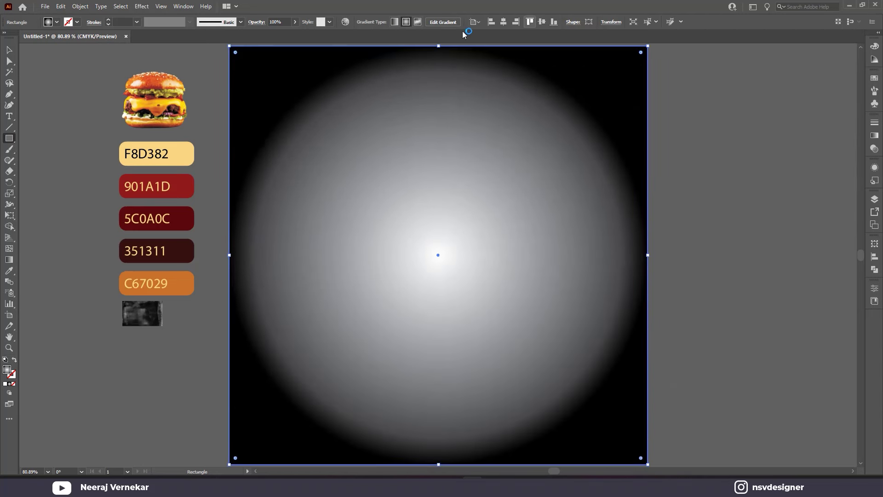
- Give the square a solid green fill
left_click(9, 49)
left_click(57, 22)
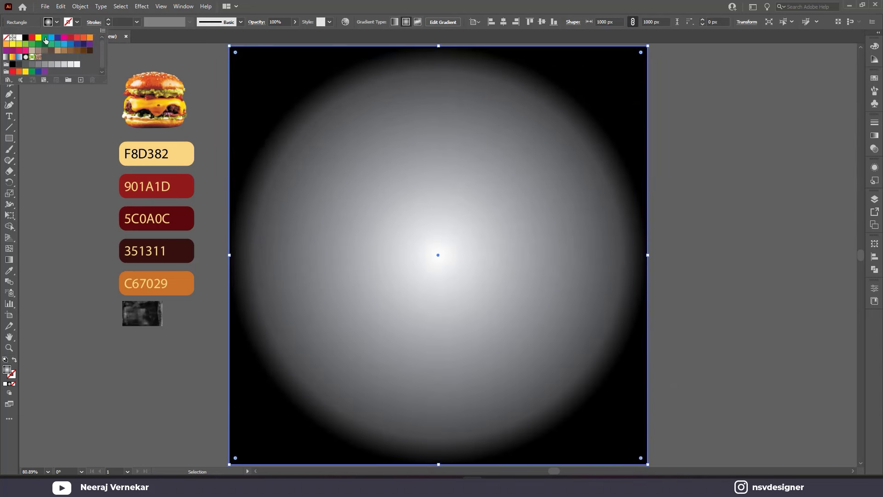
left_click(45, 37)
left_click(730, 263)
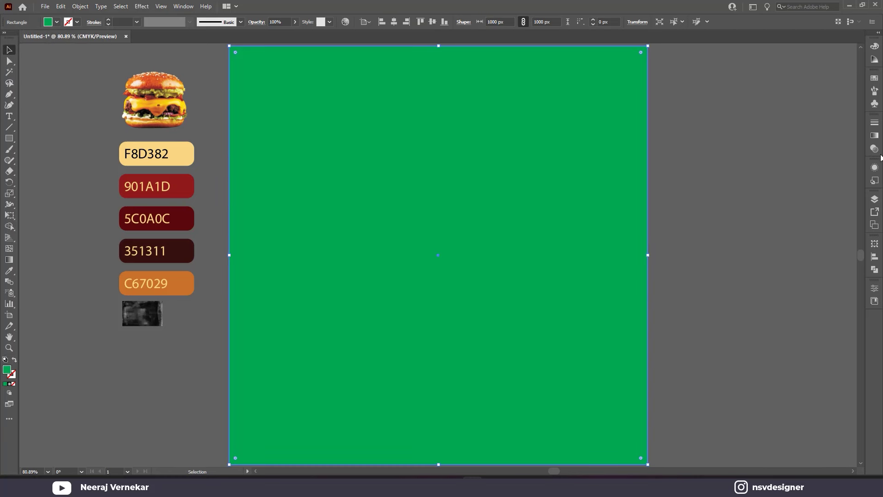
- Apply the White, Black gradient preset as Radial and pick the centre stop for recolouring
left_click(874, 136)
left_click(778, 135)
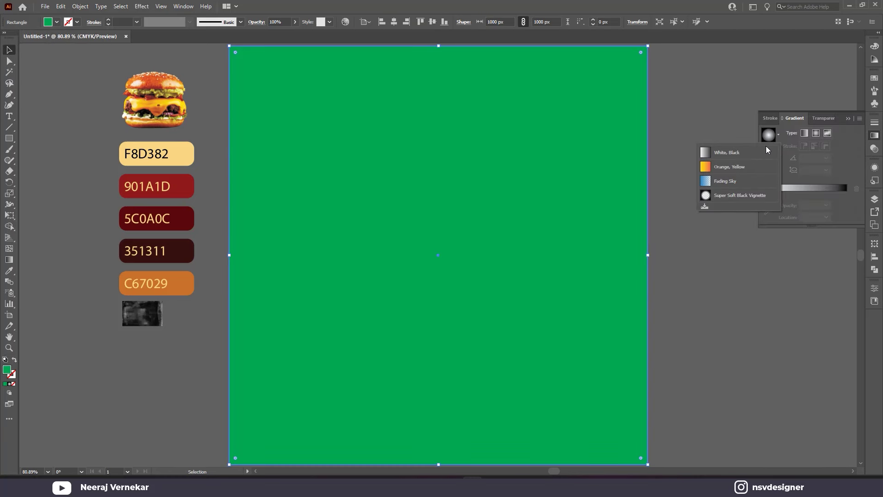
left_click(741, 150)
left_click(815, 136)
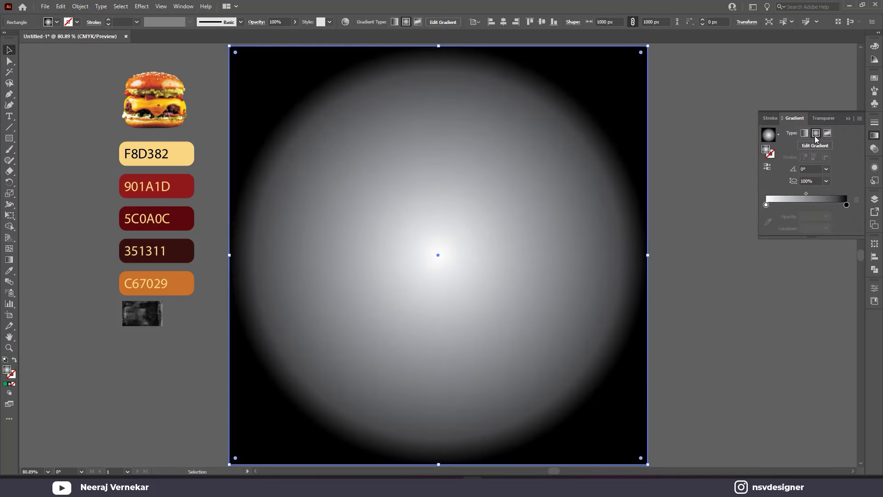
left_click(766, 204)
left_click(767, 211)
- Colour the gradient stops 901A1D, 5C0A0C and 351311, adding a middle stop
left_click(184, 184)
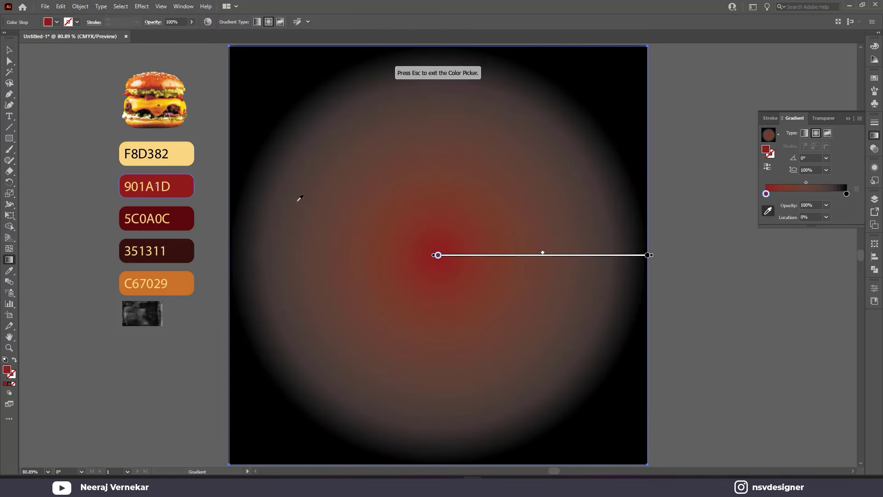
left_click(791, 194)
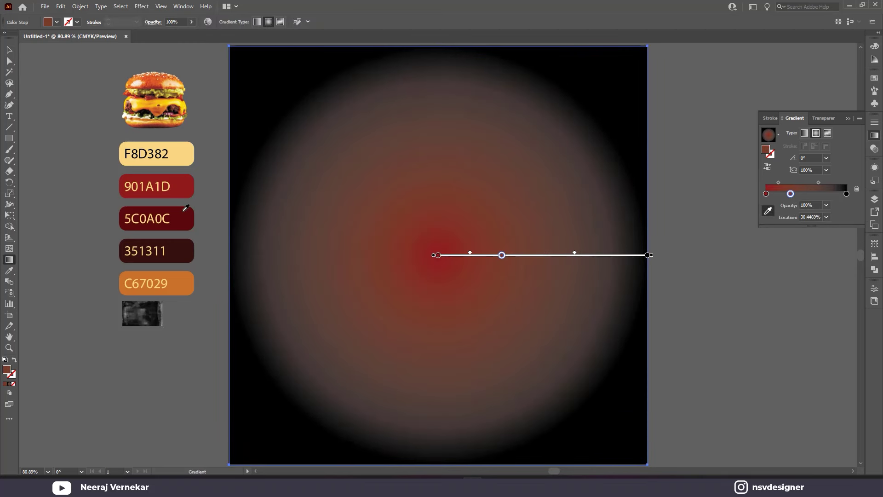
left_click(187, 216)
left_click(847, 194)
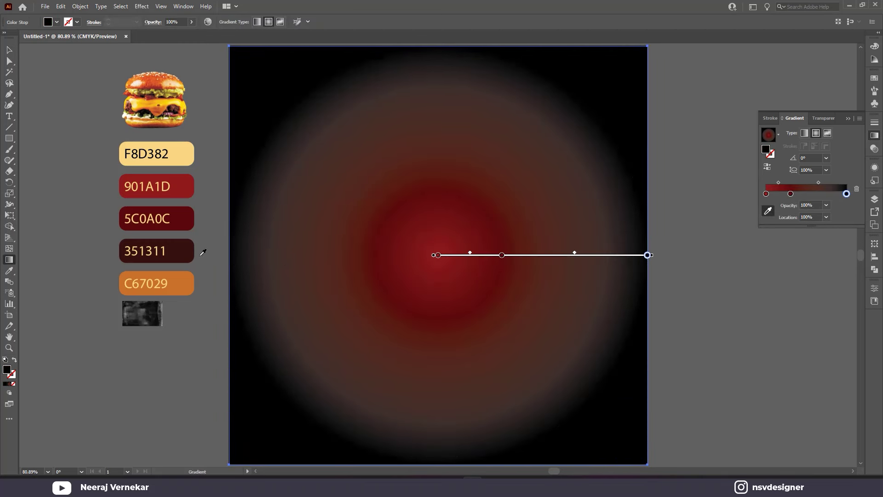
left_click(187, 250)
left_click_drag(778, 183, 777, 184)
left_click(778, 184)
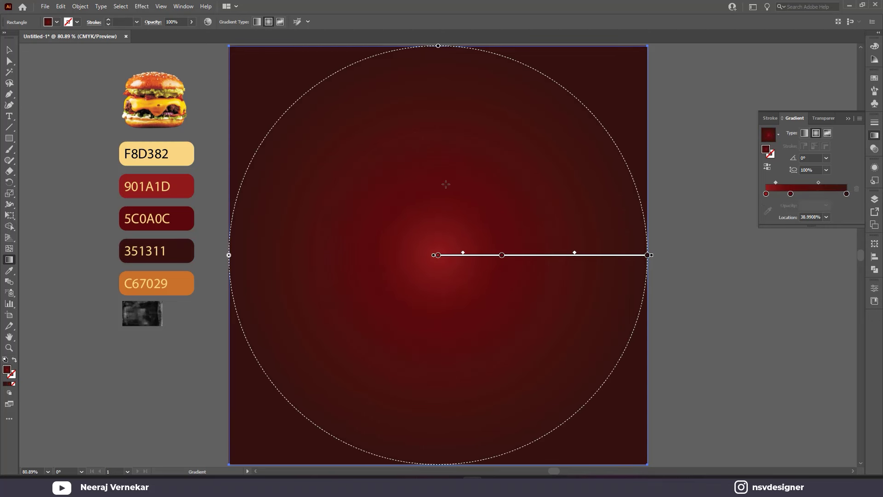
- Redraw the radial gradient so the red glow moves toward the artboard top
left_click_drag(444, 177, 475, 398)
left_click(9, 49)
left_click(30, 251)
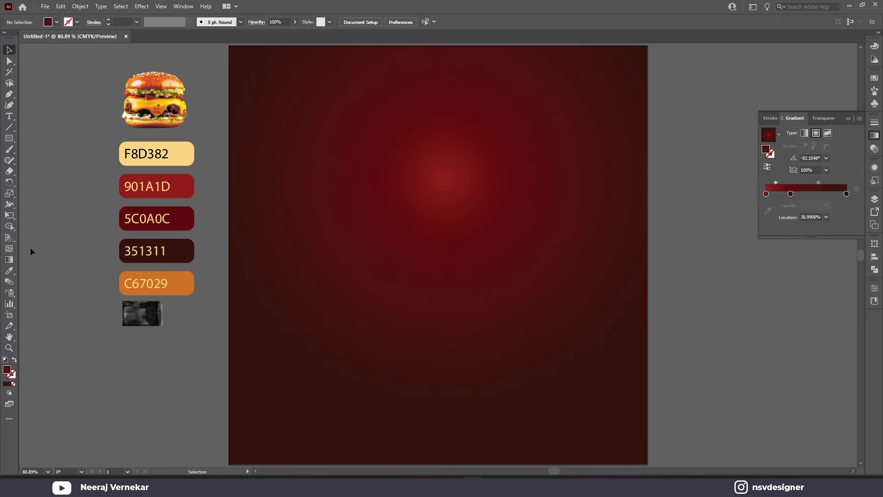
left_click(847, 119)
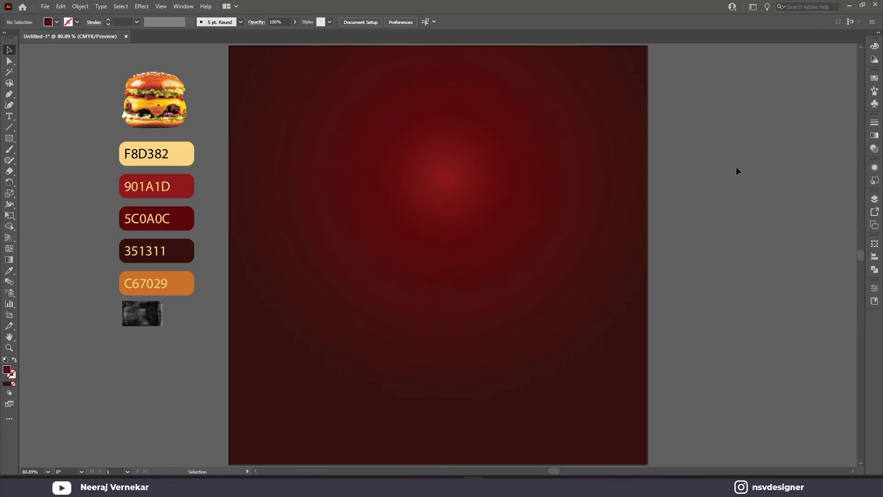
- Bring the grunge texture to front over the artboard, blended Soft Light at 27% opacity
right_click(153, 313)
left_click(286, 394)
mouse_move(159, 300)
left_mouse_down()
mouse_move(254, 73)
mouse_move(650, 467)
left_mouse_up()
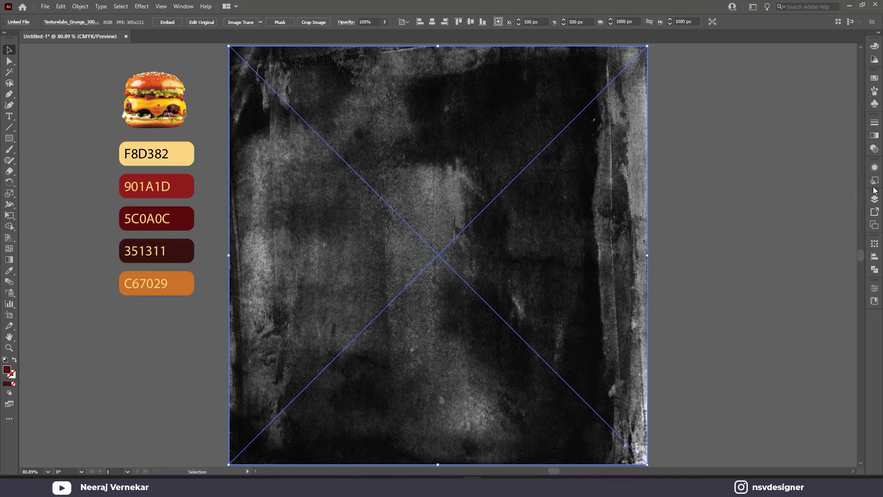
left_click(869, 150)
left_click(790, 133)
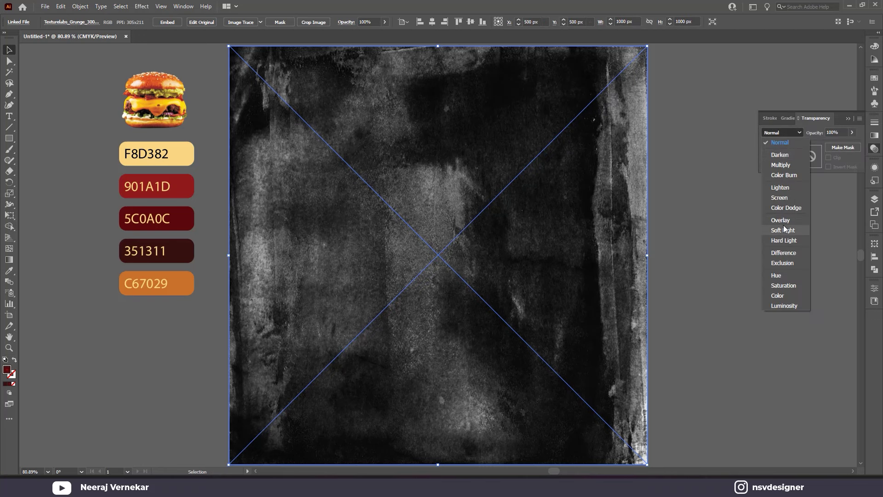
left_click(784, 228)
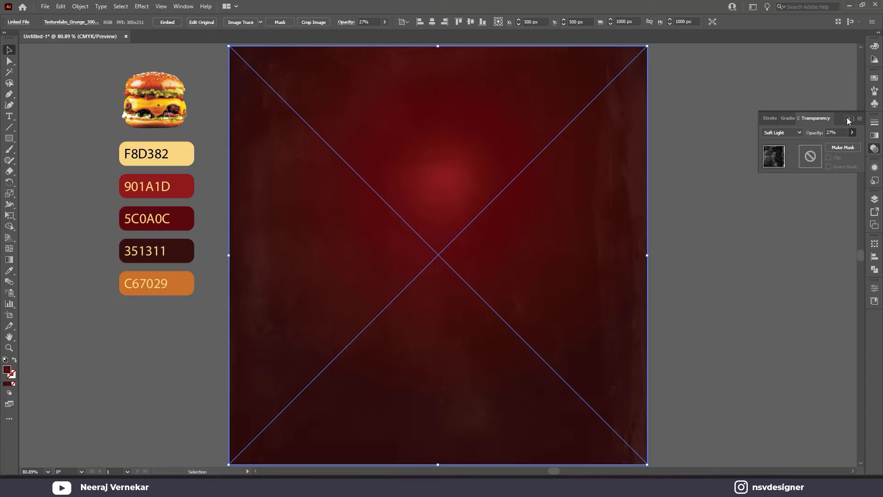
left_click(727, 194)
- Bring the burger photo to front, enlarge it and centre it near the artboard top
right_click(171, 115)
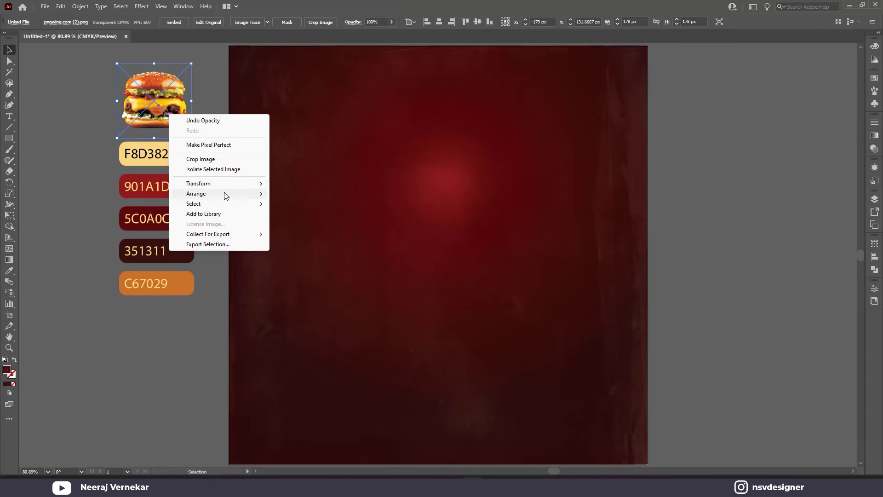
left_click(294, 193)
left_click_drag(155, 102, 363, 139)
left_click_drag(401, 176, 566, 300)
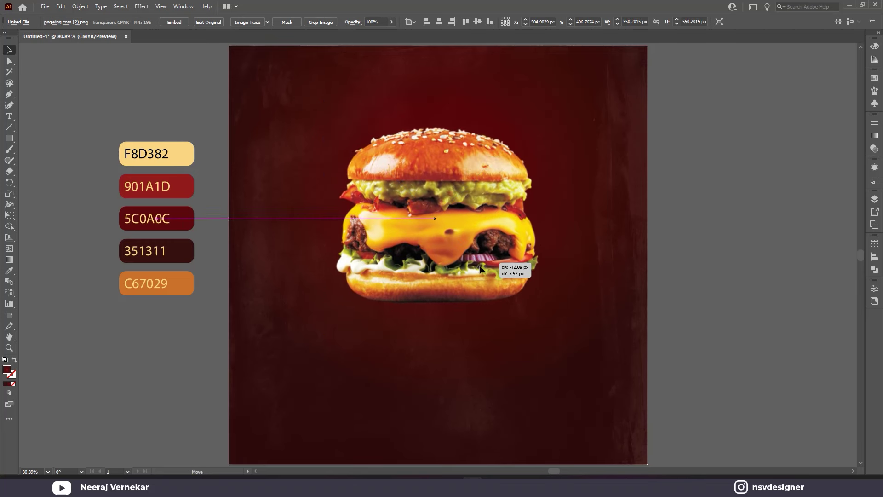
left_click_drag(566, 300, 546, 332)
left_click_drag(471, 278, 461, 275)
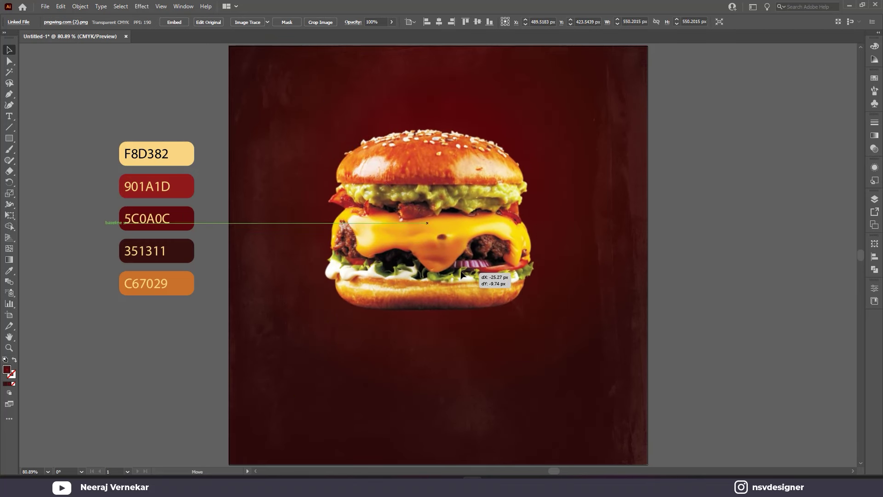
key("ctrl+shift+a")
left_click(536, 290)
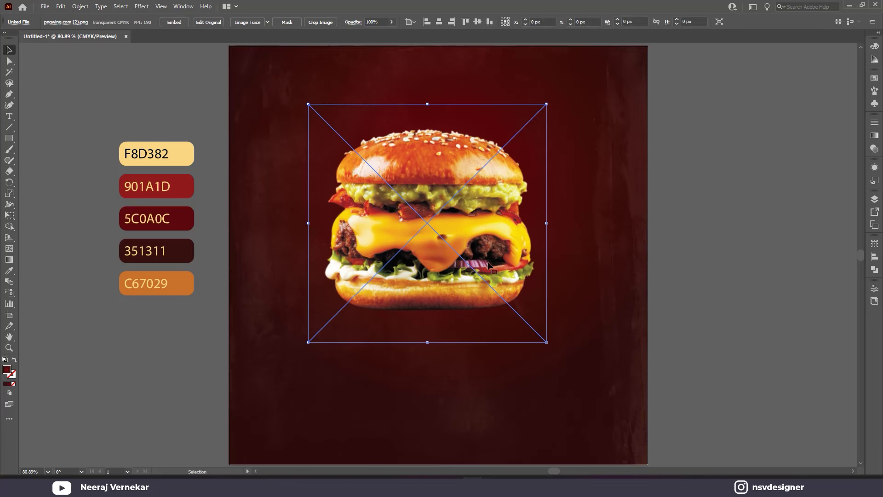
left_click(874, 135)
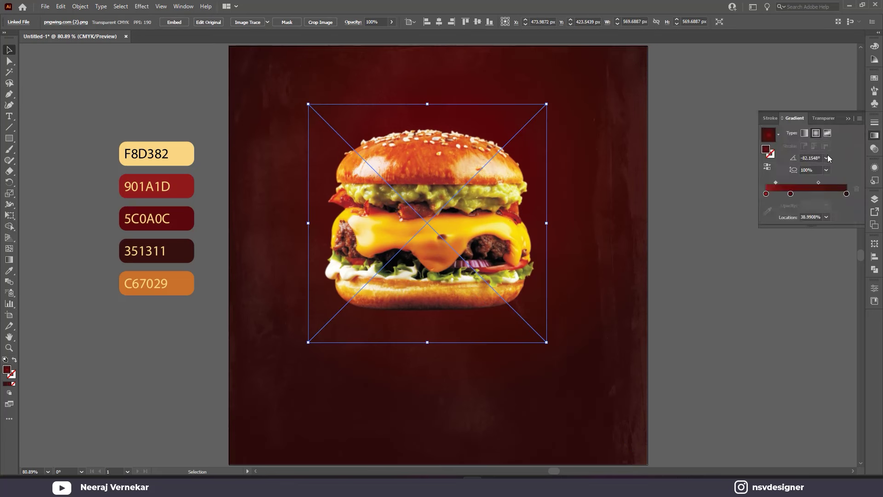
- Set the gradient midpoint to 50%, middle stop near 55% and outer stop near 87%
mouse_move(777, 183)
left_mouse_down()
mouse_move(807, 199)
mouse_move(801, 182)
left_mouse_up()
left_click_drag(846, 194, 825, 194)
key("ctrl+z")
key("ctrl+z")
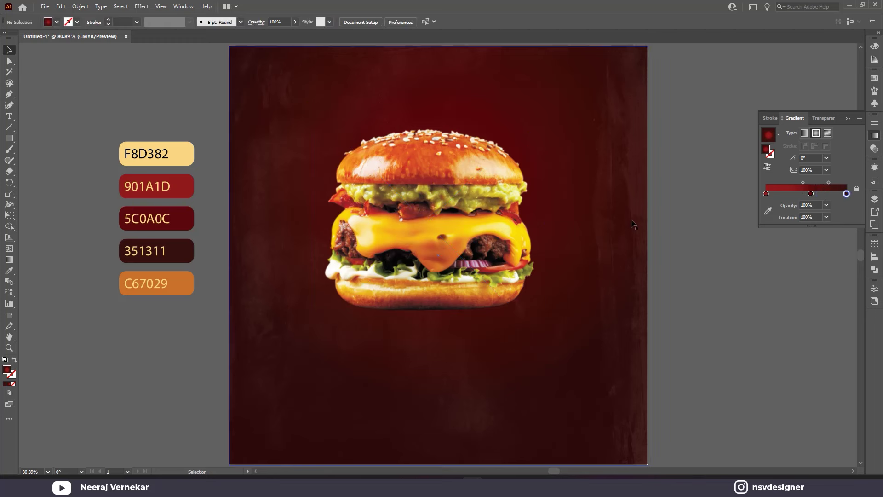
left_click_drag(791, 205, 800, 202)
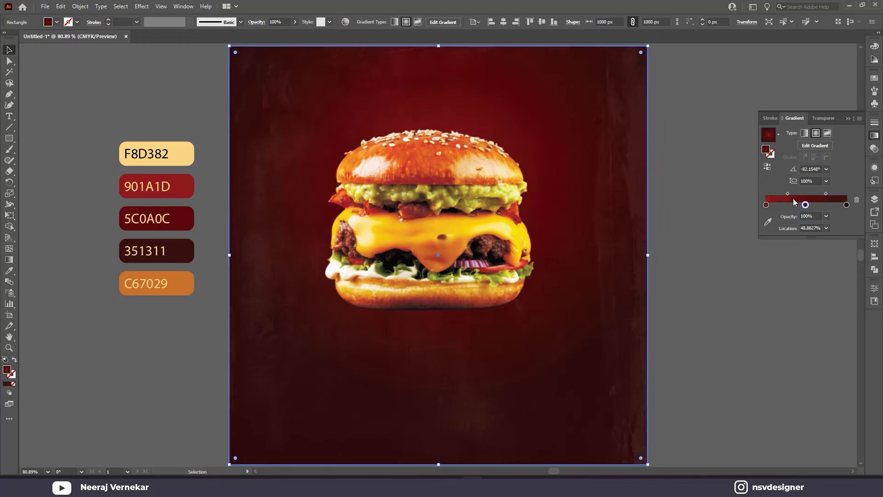
left_click(787, 193)
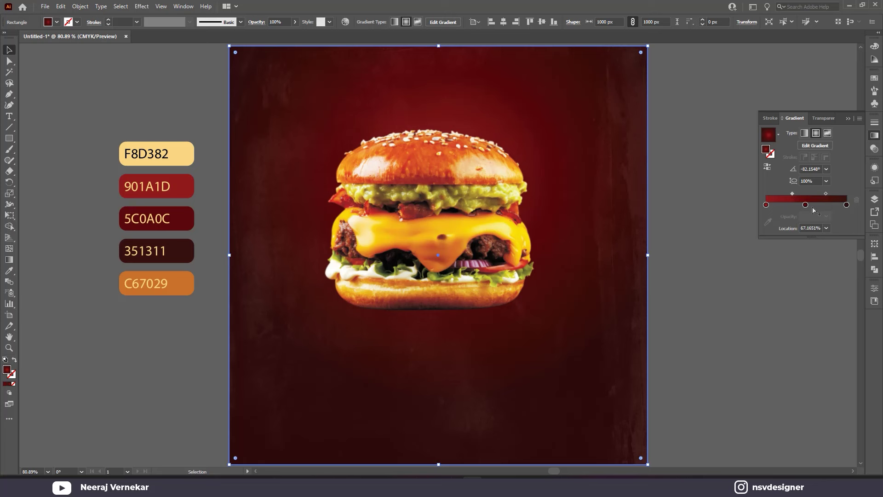
left_click_drag(807, 205, 810, 206)
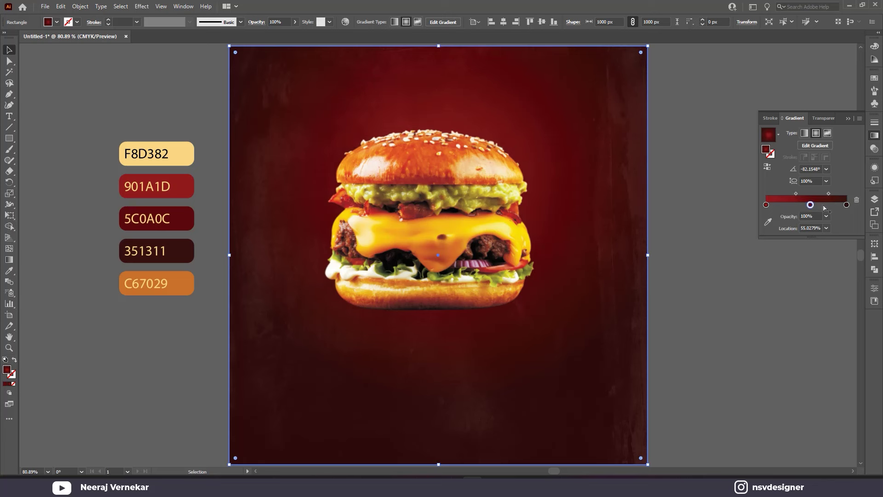
left_click_drag(846, 205, 840, 205)
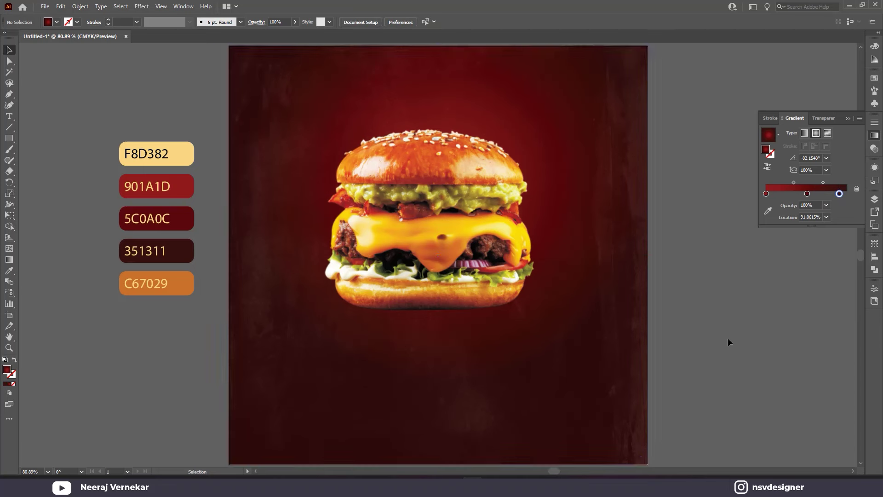
- Redraw the gradient glow from the burger's top toward the lower right
key("g")
mouse_move(427, 184)
left_mouse_down()
mouse_move(554, 368)
mouse_move(580, 386)
left_mouse_up()
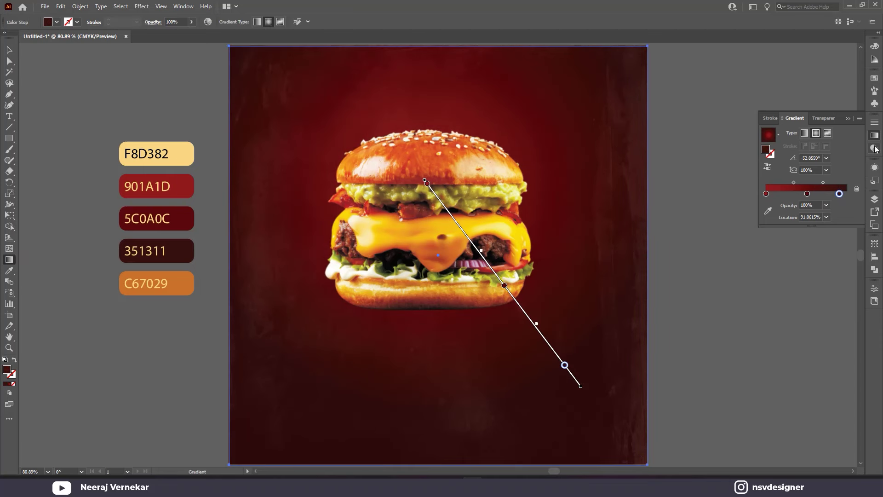
left_click(849, 119)
left_click_drag(676, 134, 228, 220)
key("ctrl+z")
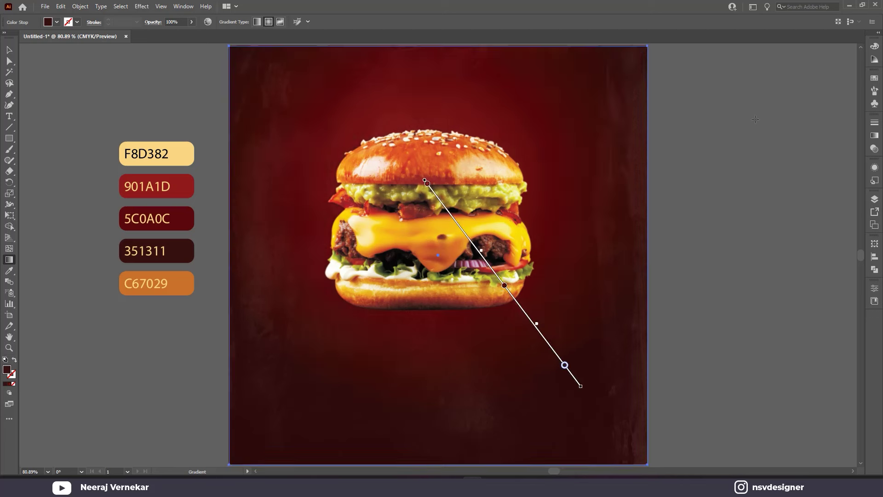
key("v")
left_click(754, 123)
left_click(7, 119)
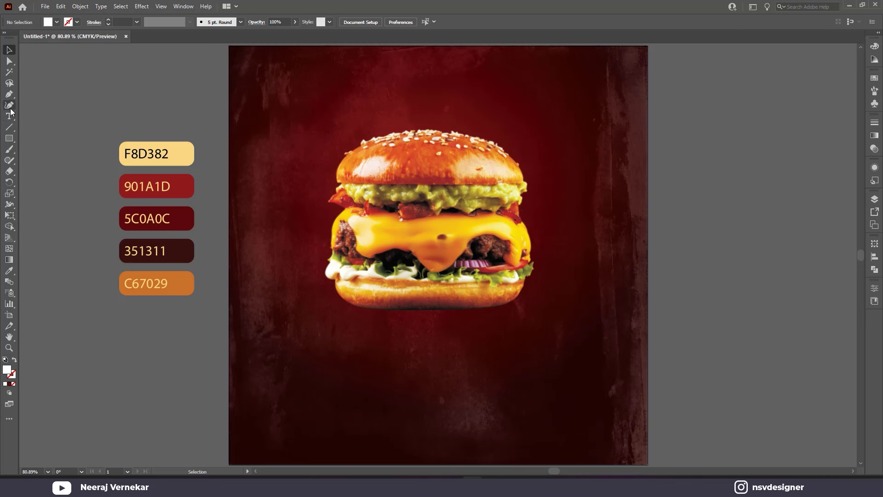
- Type 'CHEESE BURGER' beside the artboard, duplicate it, flip the copy 180° and select both
left_click(711, 270)
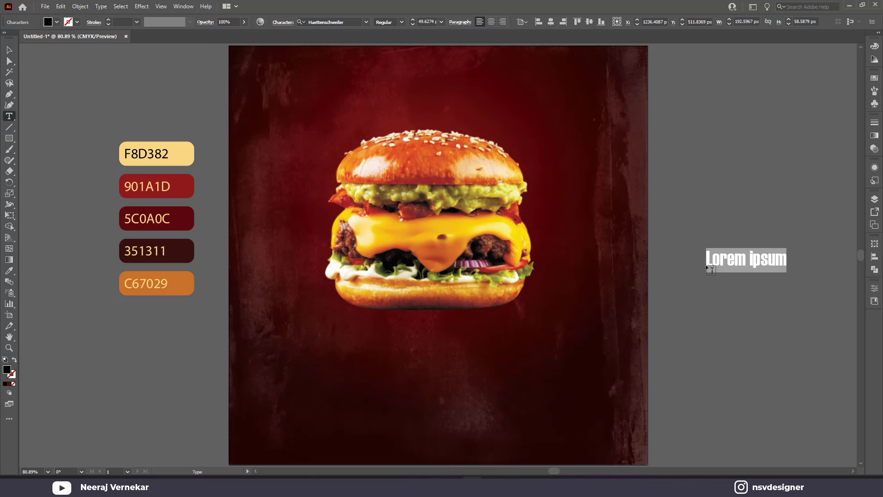
type("CHEESE BURGER")
left_click(9, 50)
left_click_drag(760, 266, 762, 289)
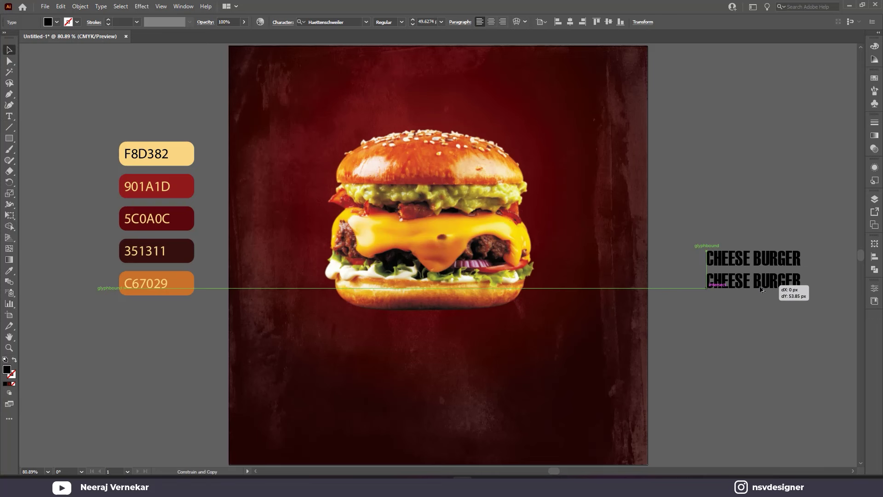
left_click_drag(806, 271, 711, 293)
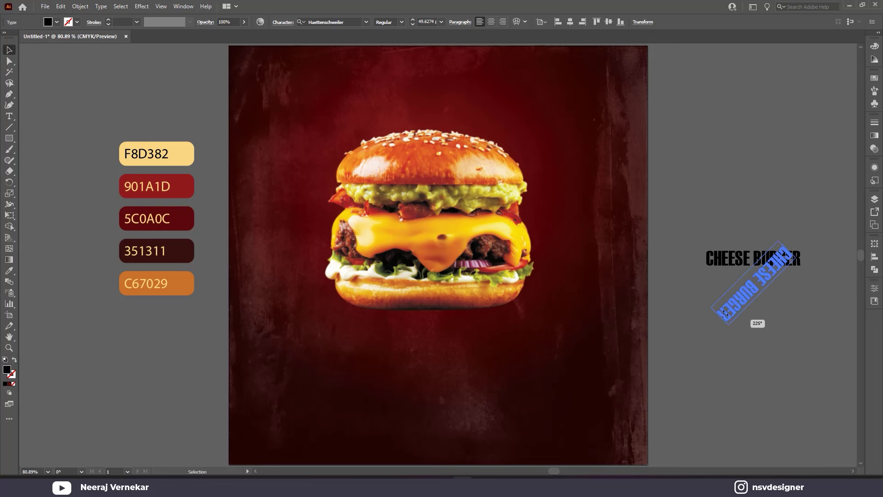
left_click_drag(779, 289, 778, 282)
mouse_move(785, 329)
left_mouse_down()
mouse_move(813, 283)
mouse_move(812, 227)
left_mouse_up()
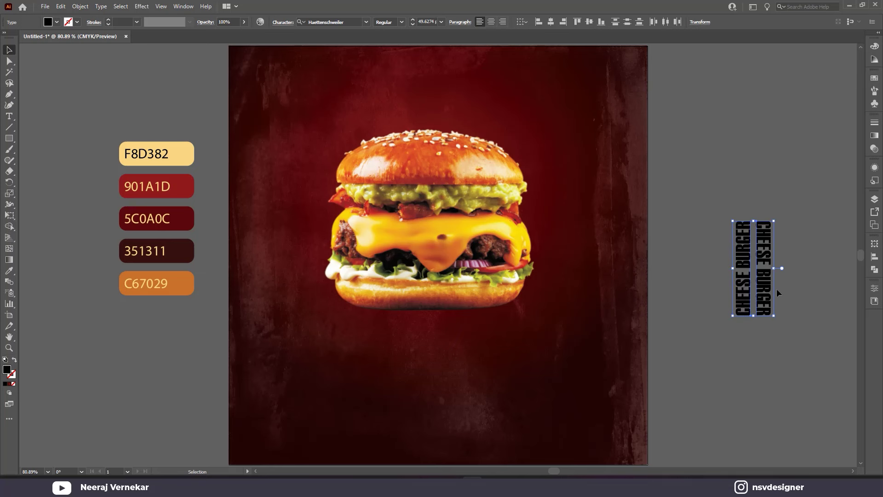
- Fill both headlines orange-red and nudge them closer together
left_click(51, 23)
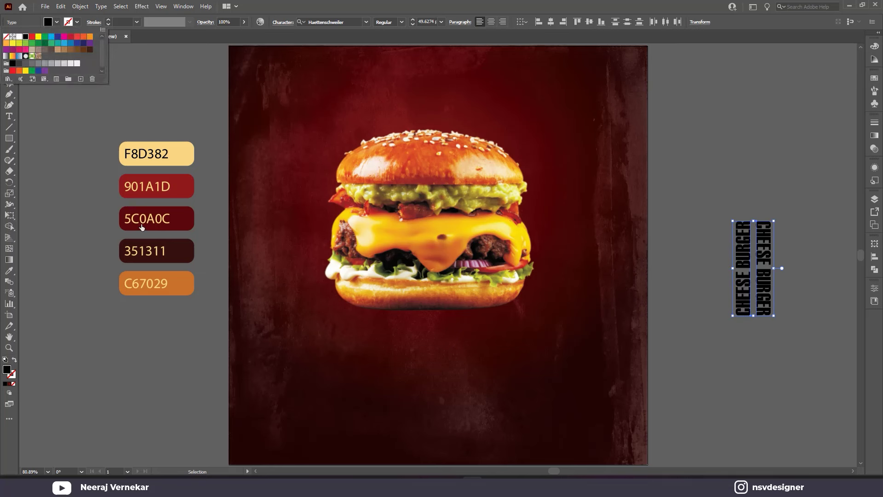
left_click(84, 37)
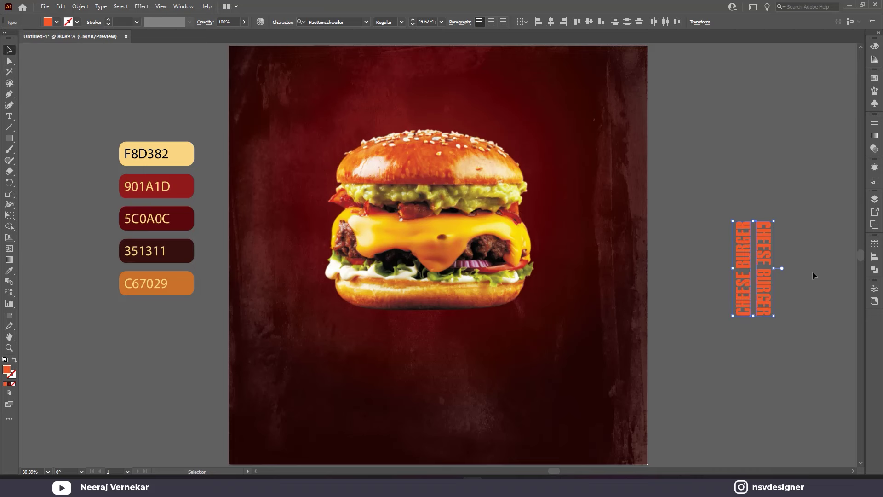
left_click(796, 298)
scroll(796, 298, "up", 3)
left_click_drag(735, 301, 730, 300)
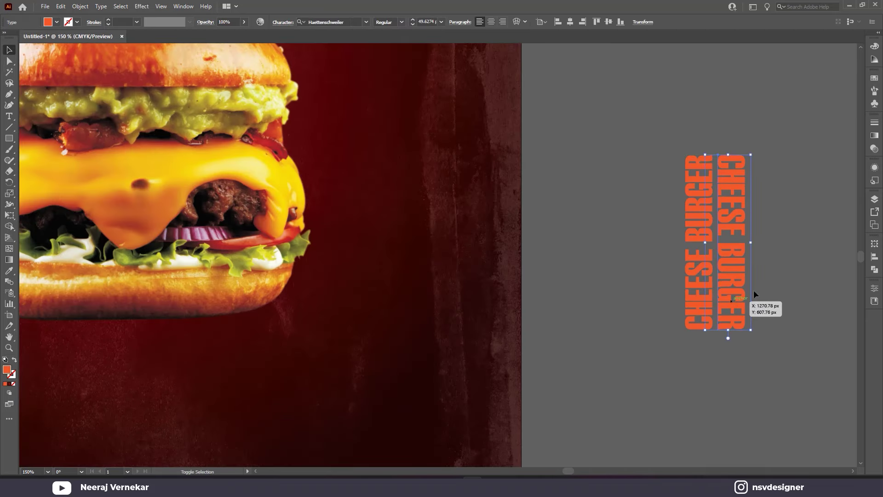
left_click(606, 290)
key("ctrl+0")
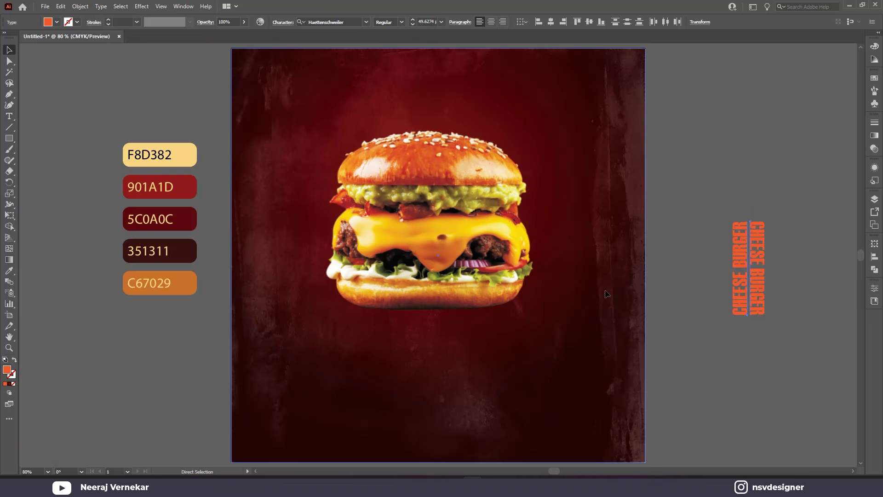
left_click(733, 307)
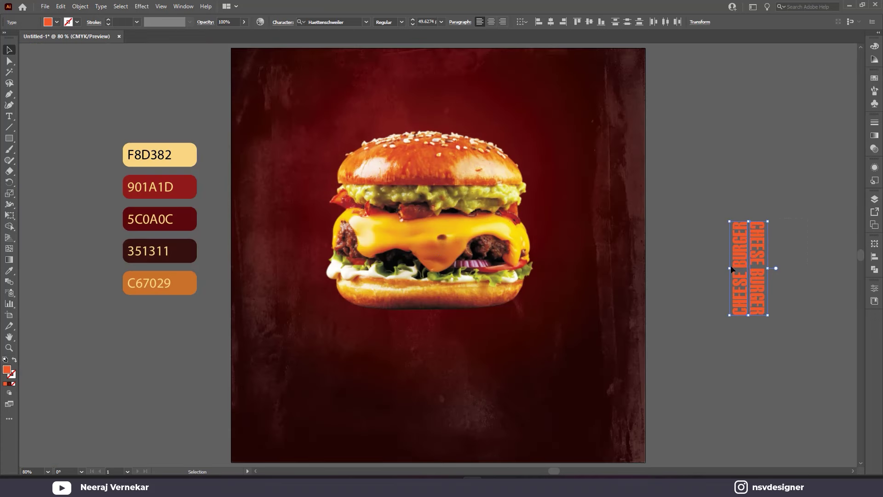
- Group the headlines, try a perspective distort, then ungroup them
key("g")
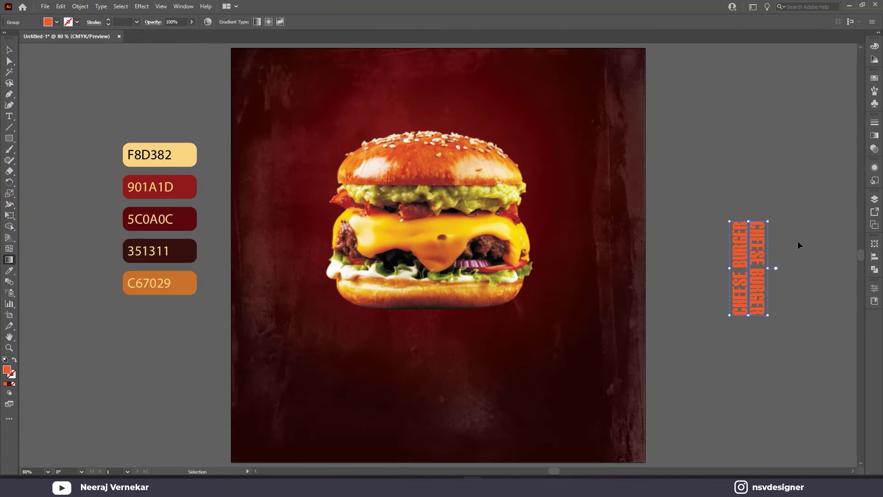
left_click(10, 49)
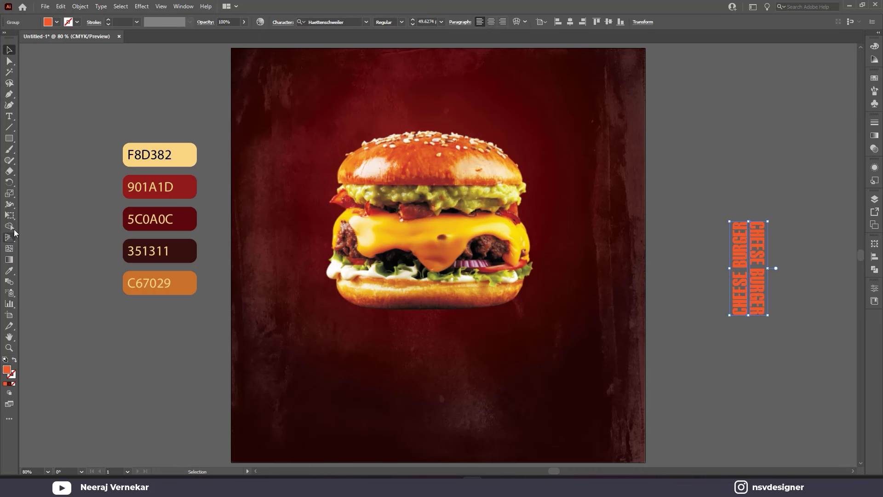
left_click(9, 215)
left_click(52, 113)
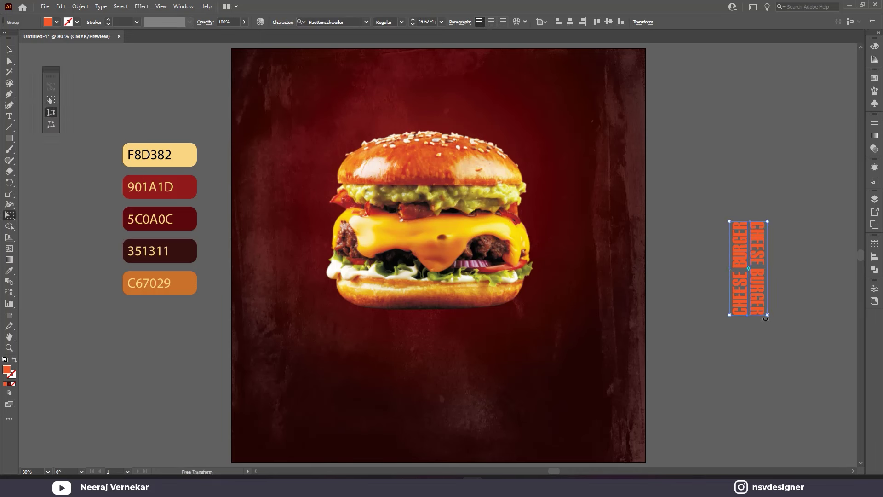
left_click_drag(768, 318, 842, 322)
right_click(735, 296)
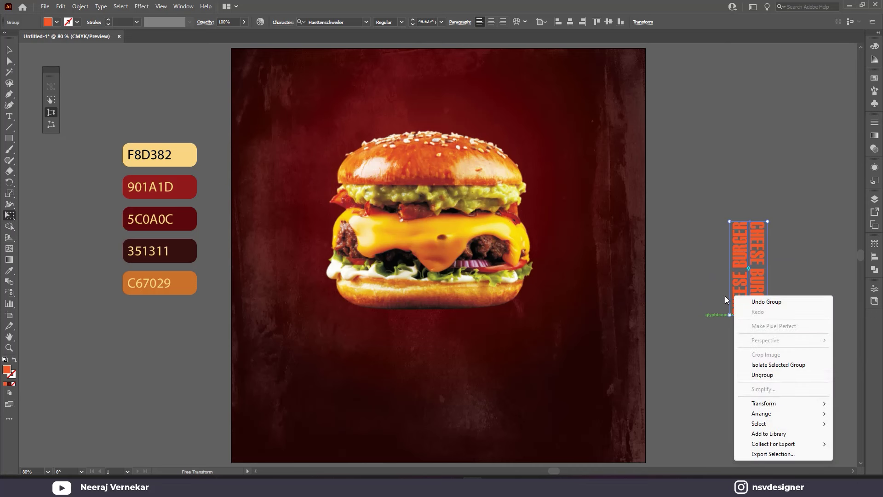
left_click(762, 375)
- Expand the headline text into outlines and perspective-distort it with a widened base
right_click(732, 269)
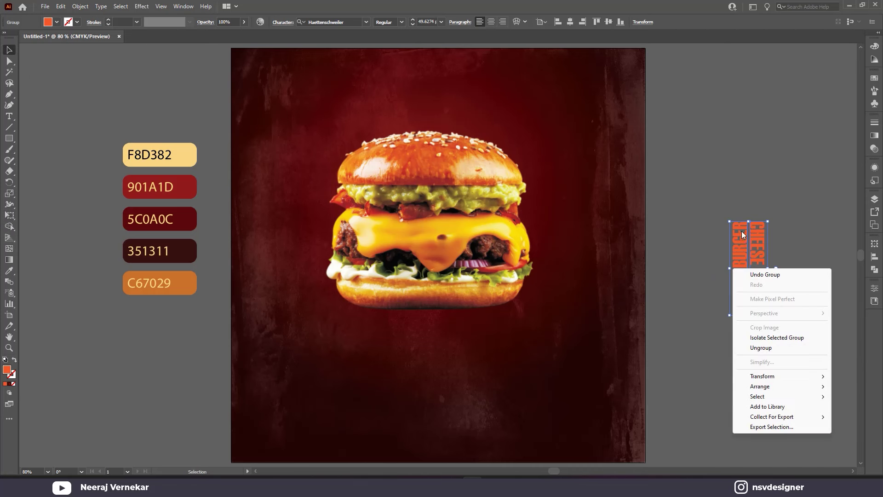
left_click(80, 6)
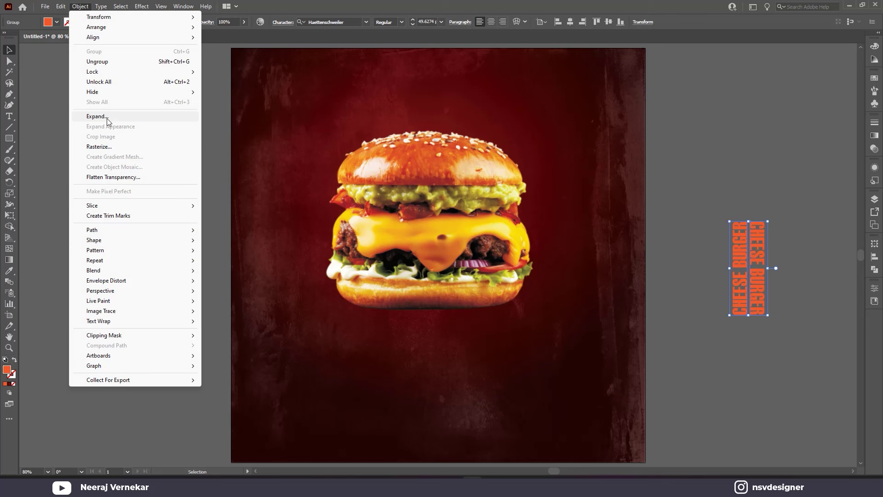
left_click(108, 116)
left_click(413, 294)
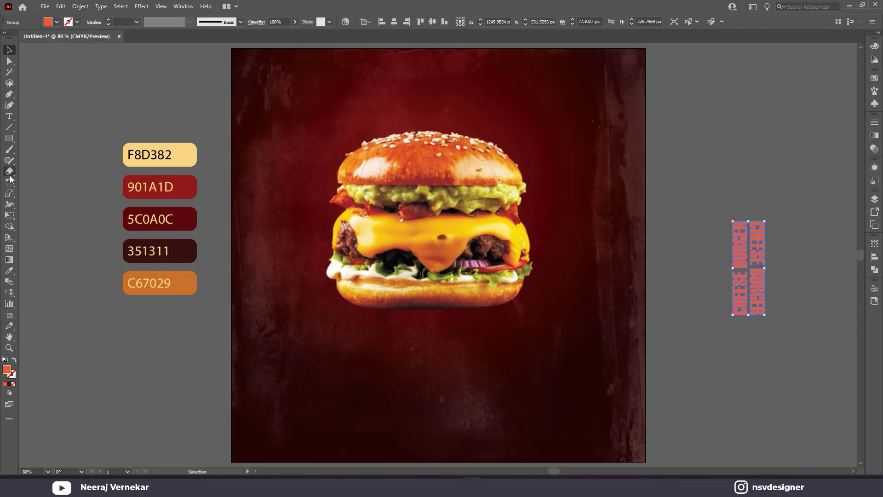
left_click(9, 216)
left_click(51, 113)
left_click_drag(766, 316, 826, 315)
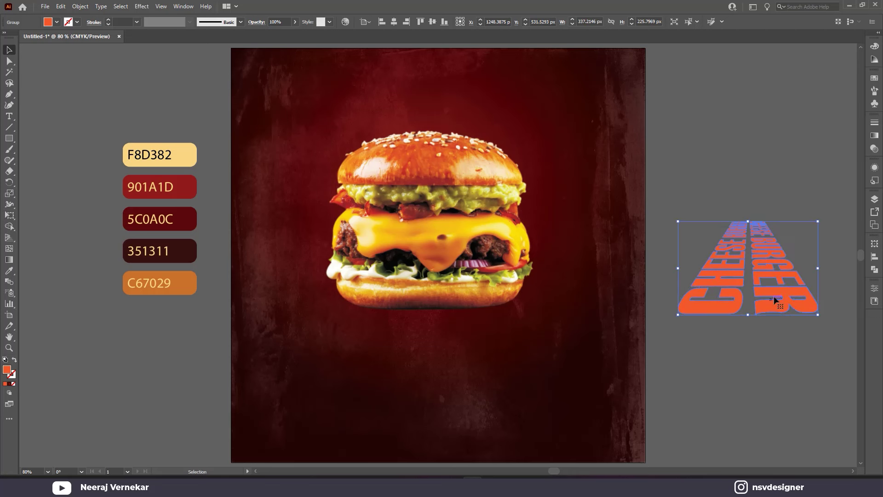
key("v")
- Move and enlarge the perspective headlines onto the poster down to its bottom edge
mouse_move(774, 296)
left_mouse_down()
mouse_move(464, 328)
mouse_move(535, 388)
left_mouse_up()
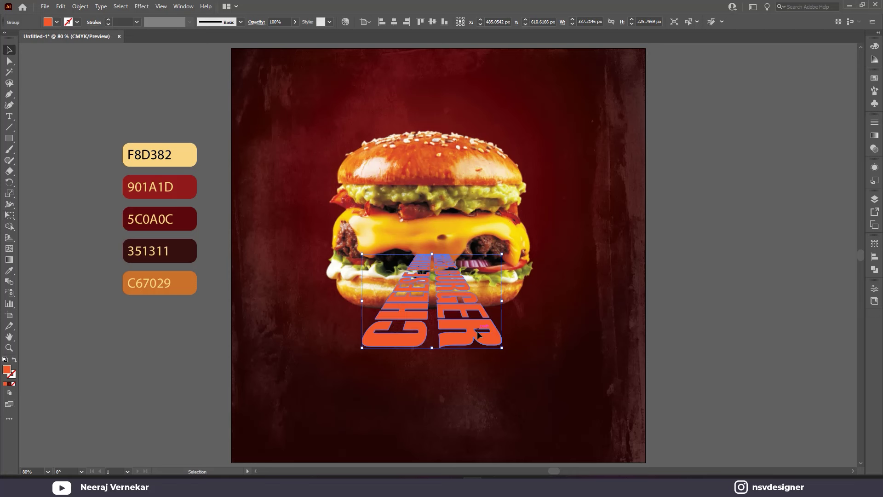
left_click_drag(535, 387, 574, 411)
left_click_drag(514, 354, 516, 397)
mouse_move(571, 453)
left_mouse_down()
mouse_move(583, 440)
mouse_move(591, 448)
left_mouse_up()
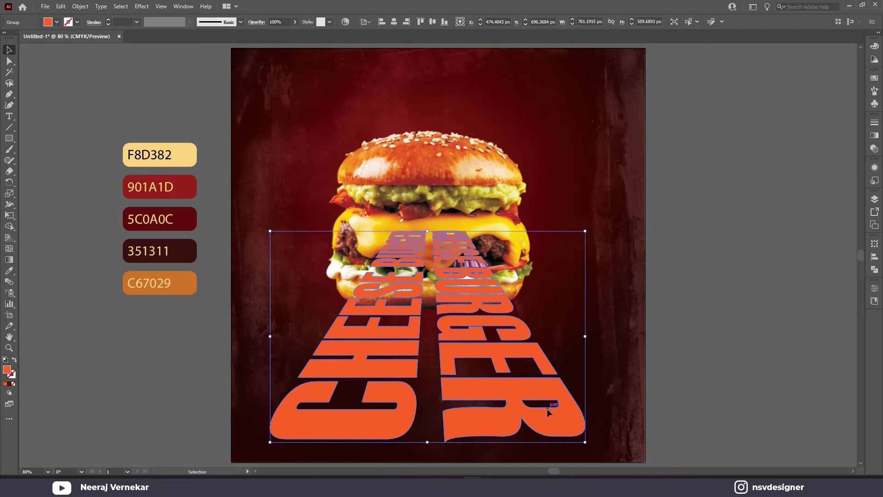
left_click_drag(548, 405, 547, 425)
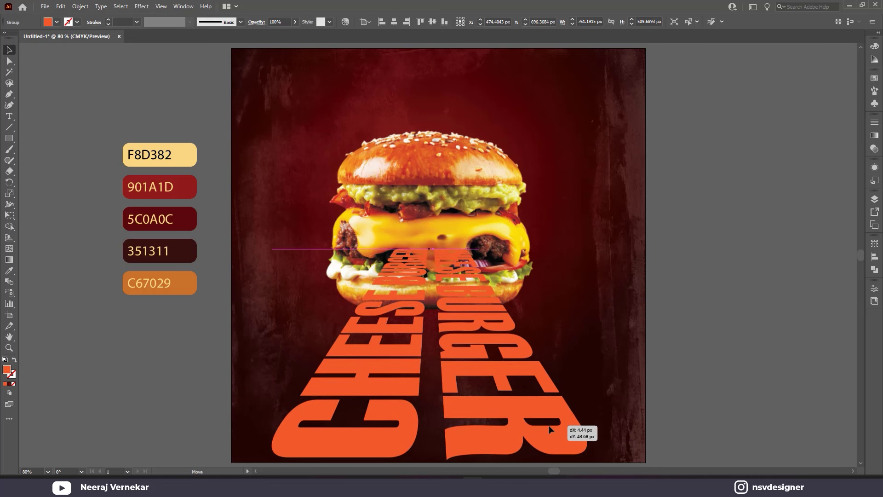
left_click_drag(547, 425, 549, 425)
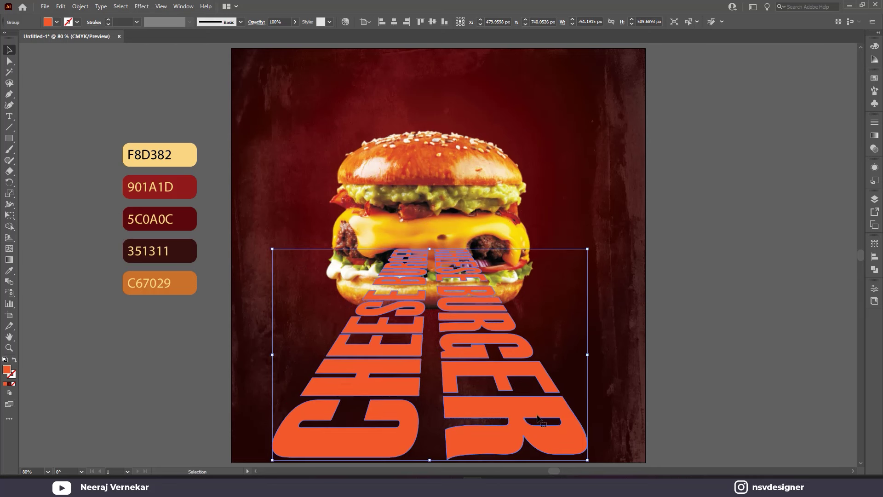
left_click(140, 7)
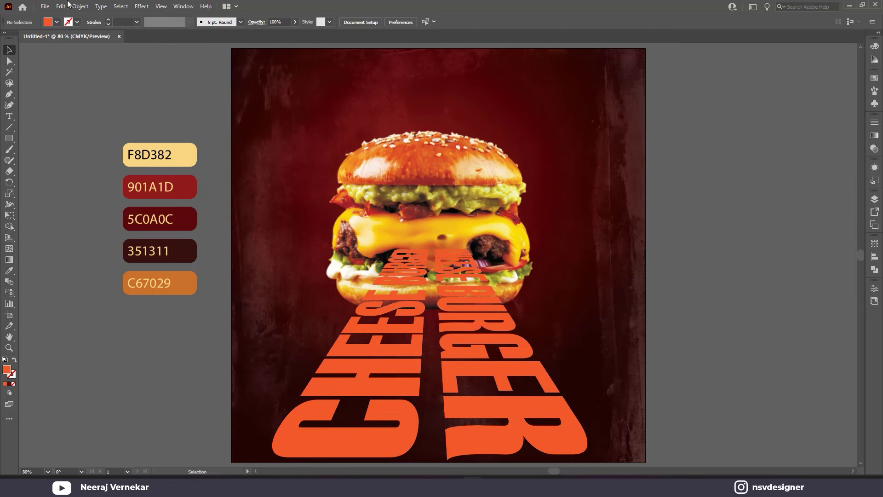
- Apply Spatter (Spray Radius 25, Smoothness 6) to the headline group and park it right of the artboard
left_click(368, 364)
left_click(141, 6)
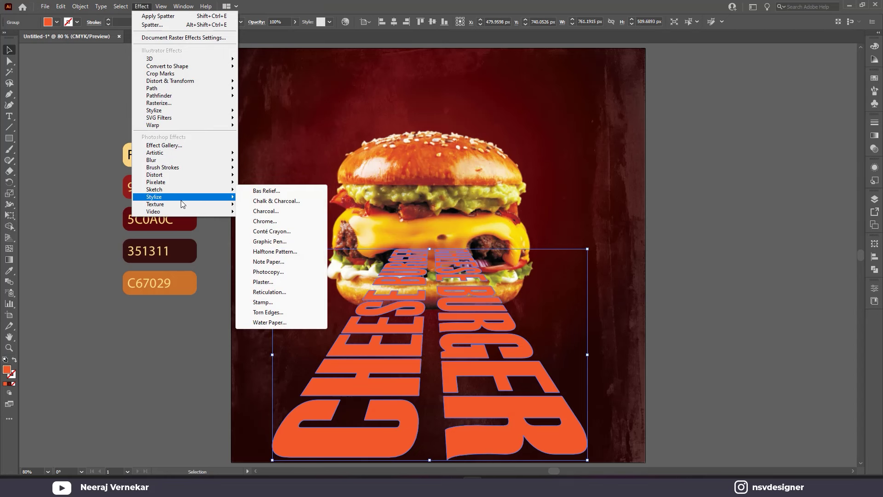
mouse_move(163, 167)
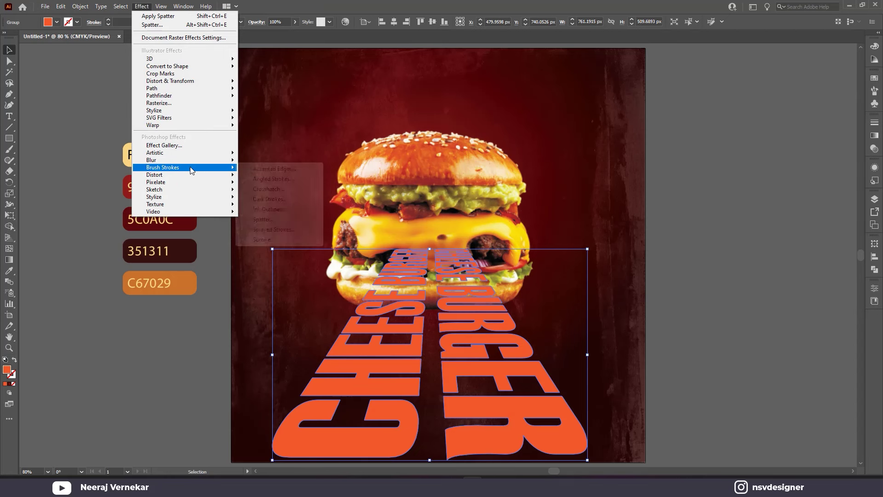
left_click(264, 220)
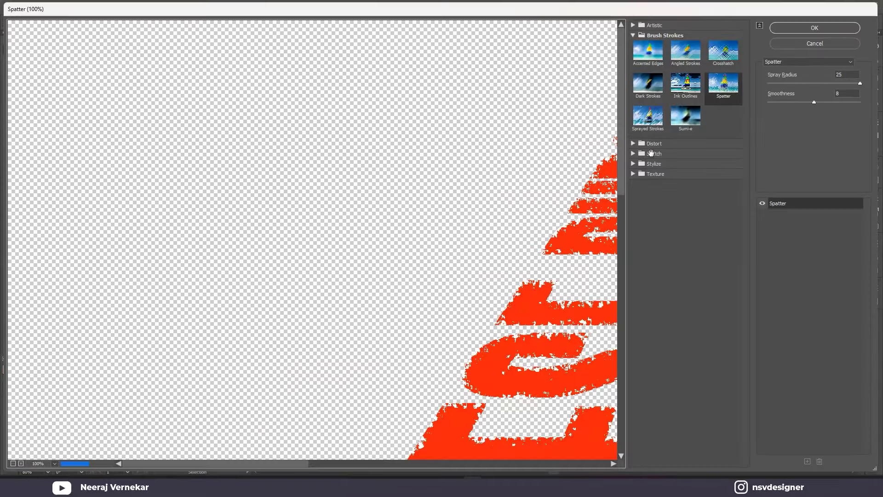
left_click(13, 463)
left_click(13, 463)
left_click(13, 464)
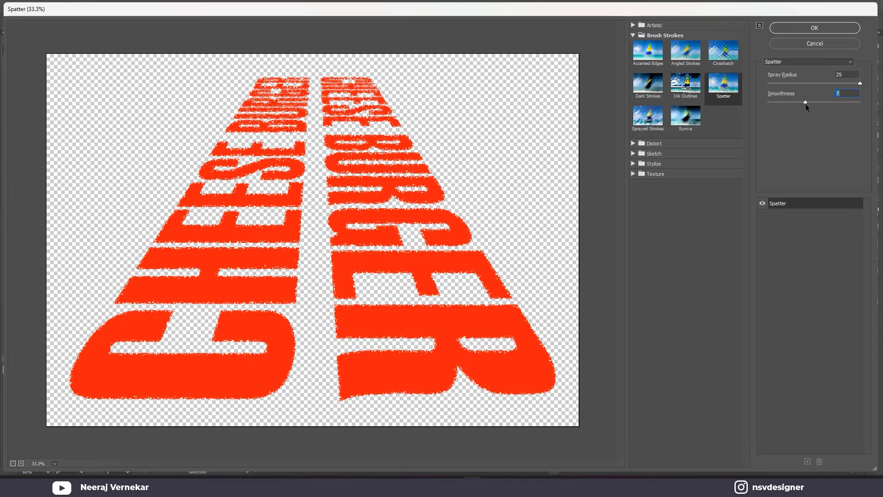
left_click(814, 28)
scroll(616, 354, "down", 1)
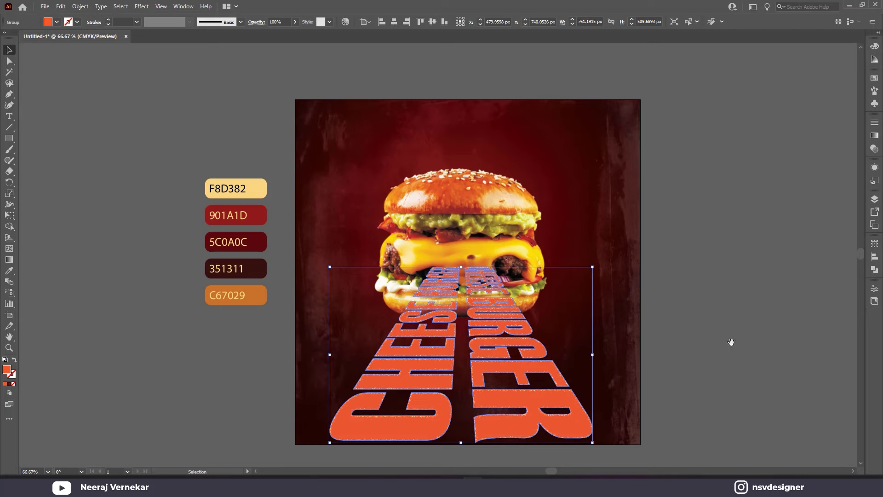
left_click_drag(211, 344, 600, 342)
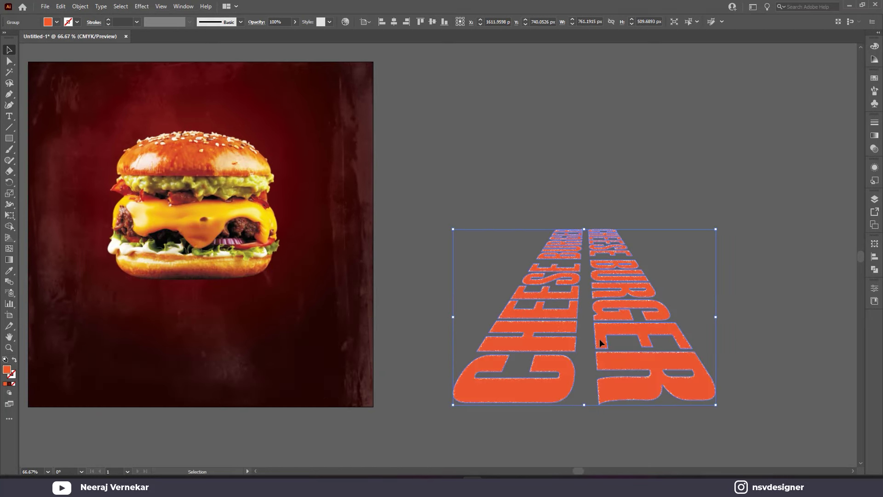
- Expand the spatter appearance, image-trace it, and expand the trace into paths
left_click(119, 6)
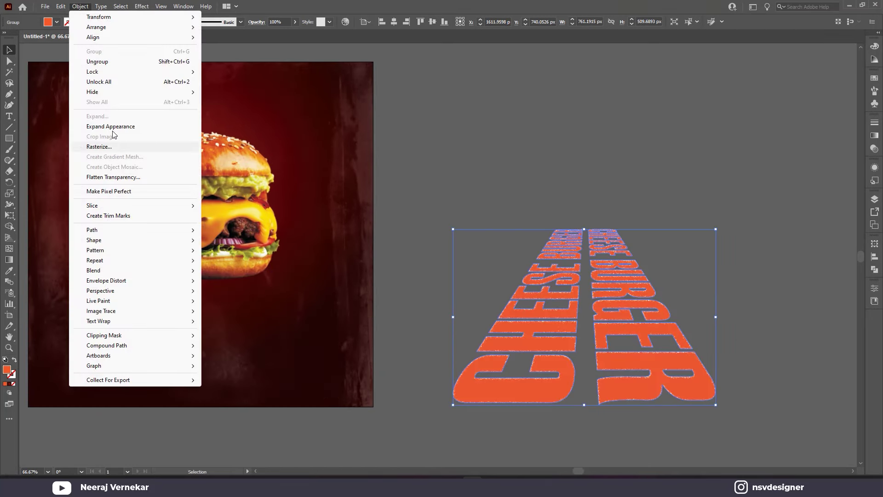
left_click(114, 127)
left_click(222, 22)
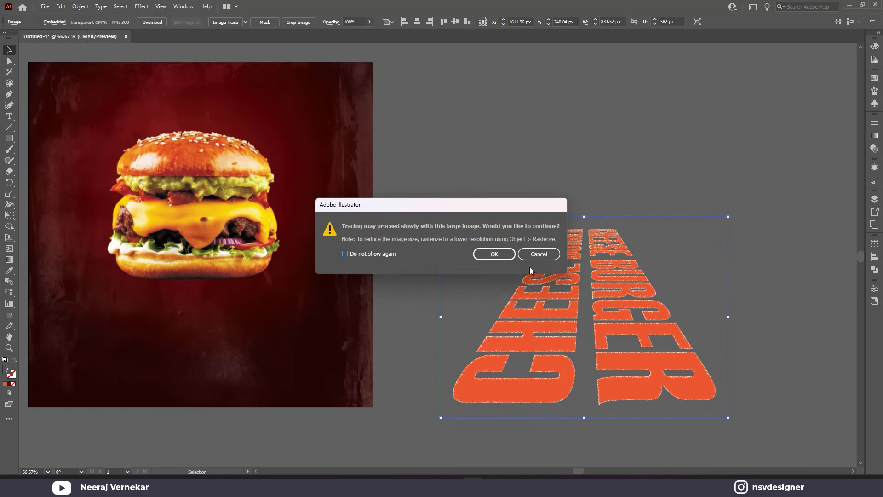
left_click(502, 254)
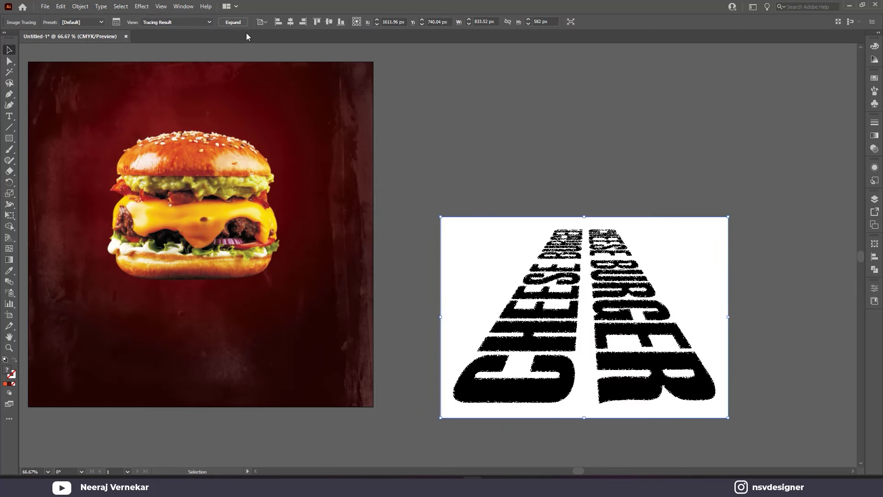
left_click(237, 23)
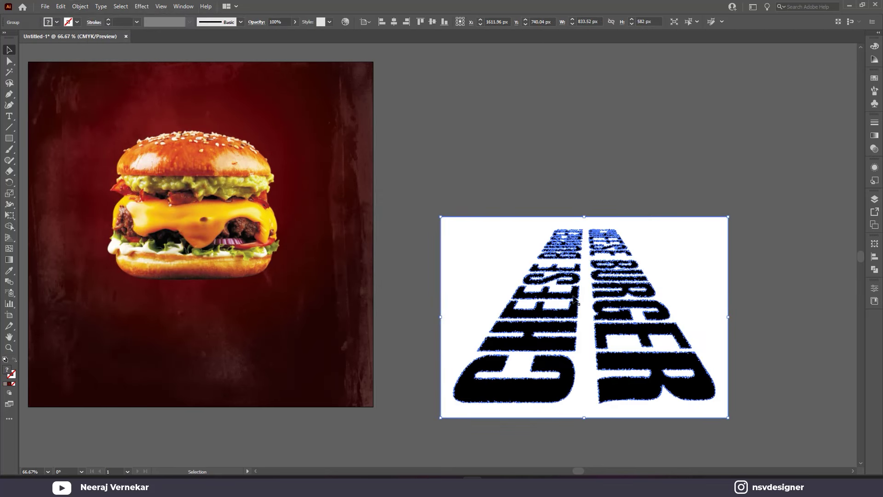
- Ungroup the traced artwork and delete its white backing rectangle
right_click(487, 240)
left_click(523, 318)
left_click(423, 136)
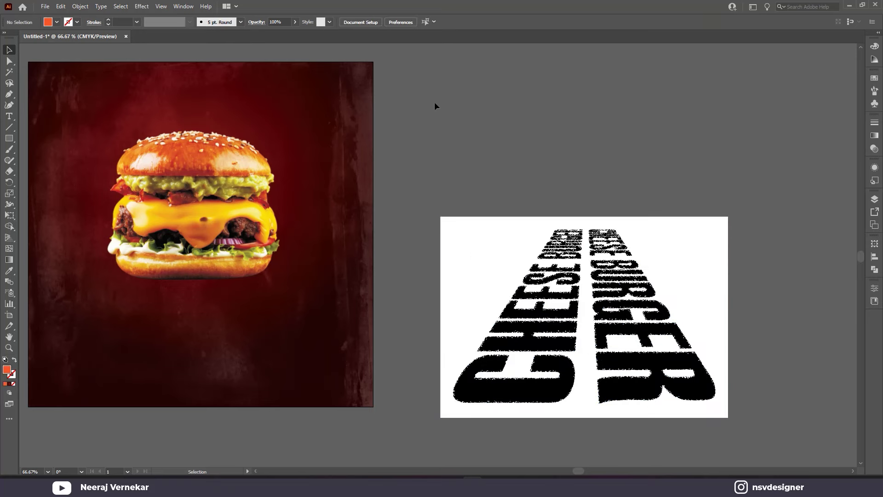
left_click(709, 281)
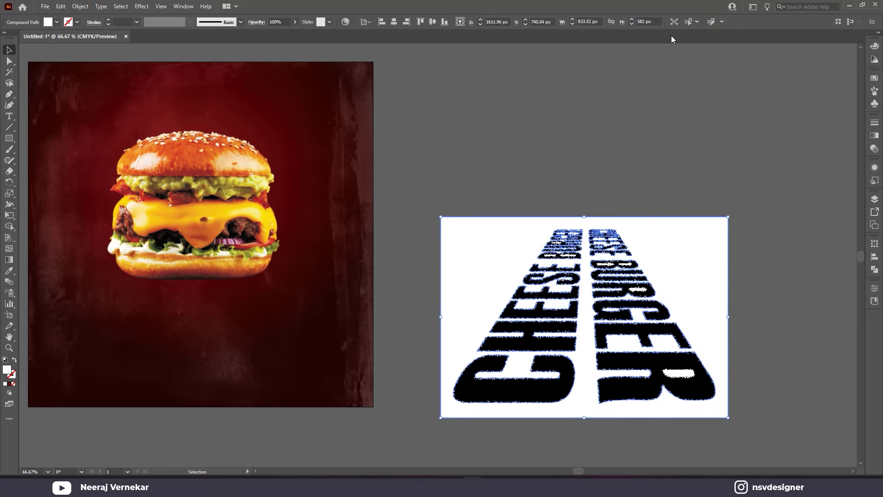
left_click(690, 262, "shift")
left_click_drag(680, 272, 669, 157)
key("Delete")
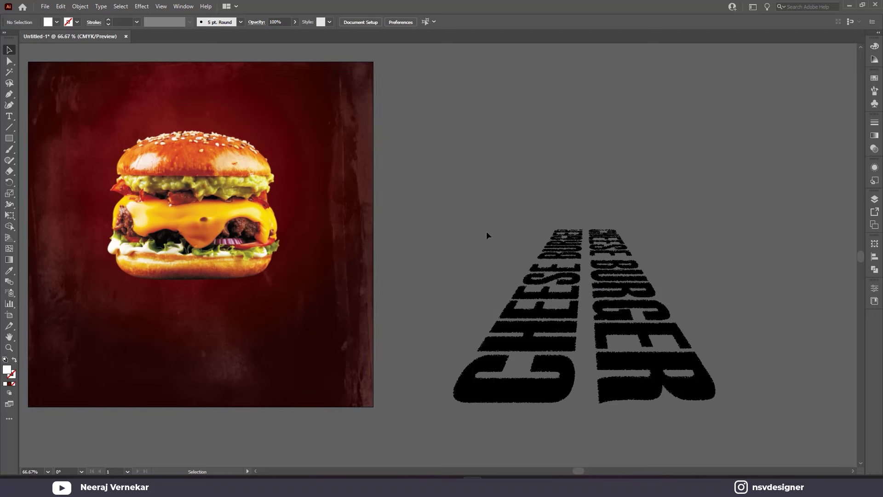
- Move the lettering onto the poster below the burger and colour it orange C67029
left_click(728, 411)
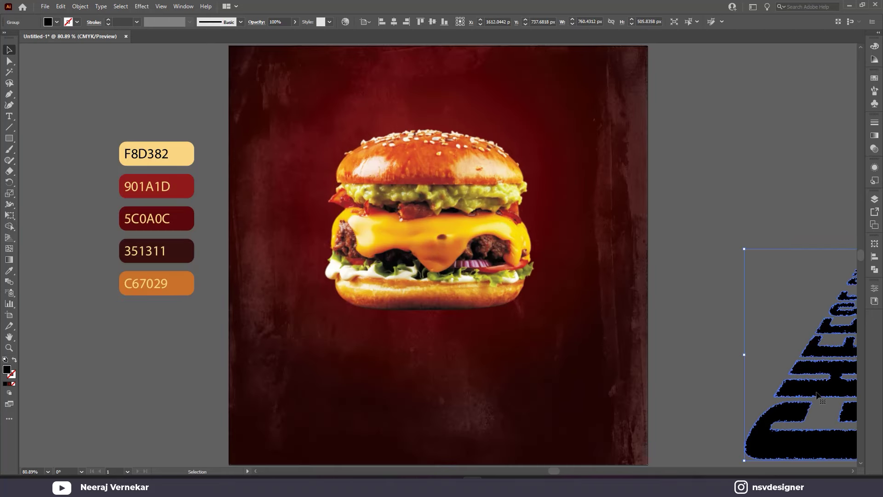
left_click_drag(729, 415, 344, 383)
key("i")
left_click(188, 277)
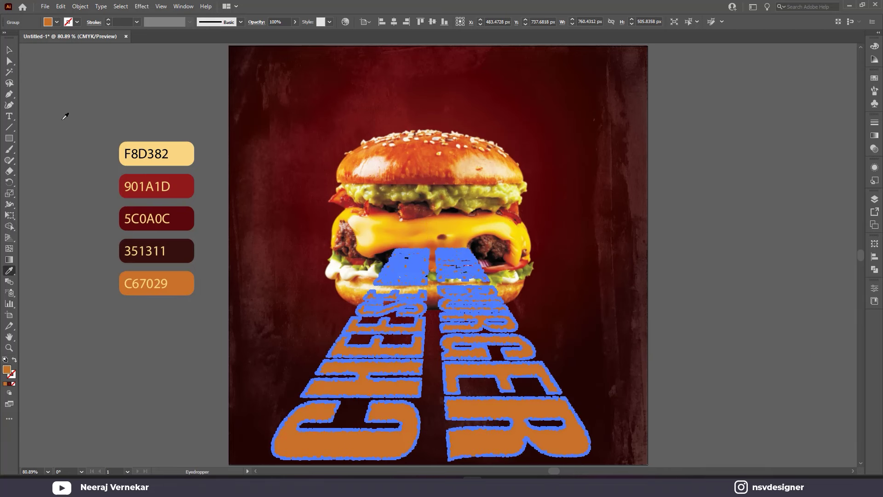
- Shift the orange lettering group about 4 px left, then clear the selection
left_click(9, 50)
left_click(674, 251)
left_click_drag(503, 432, 500, 432)
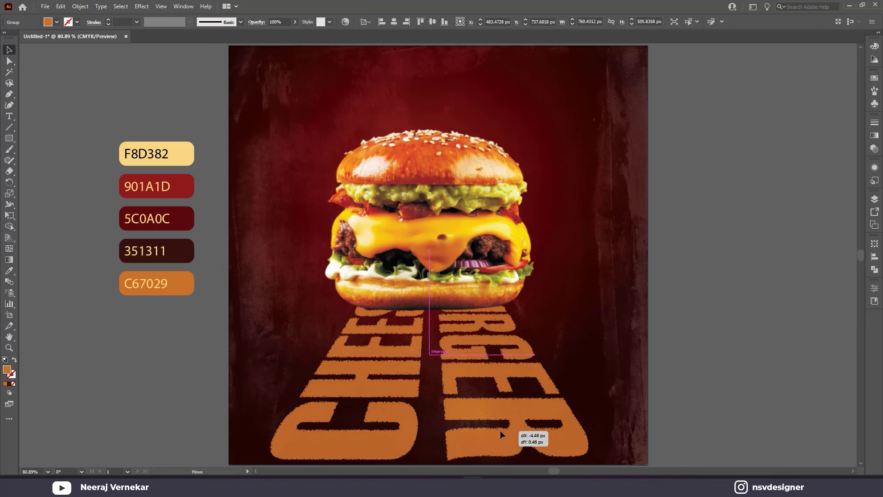
left_click(633, 354)
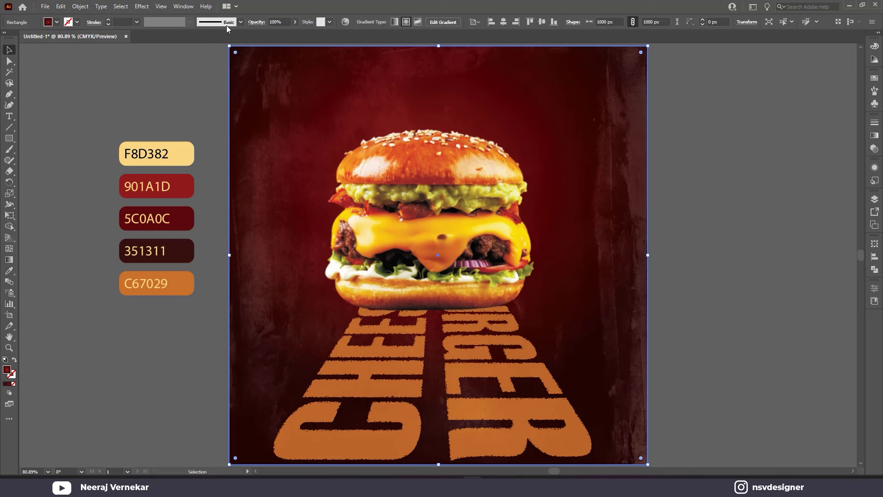
left_click(661, 203)
scroll(663, 209, "right", 3)
scroll(607, 213, "right", 3)
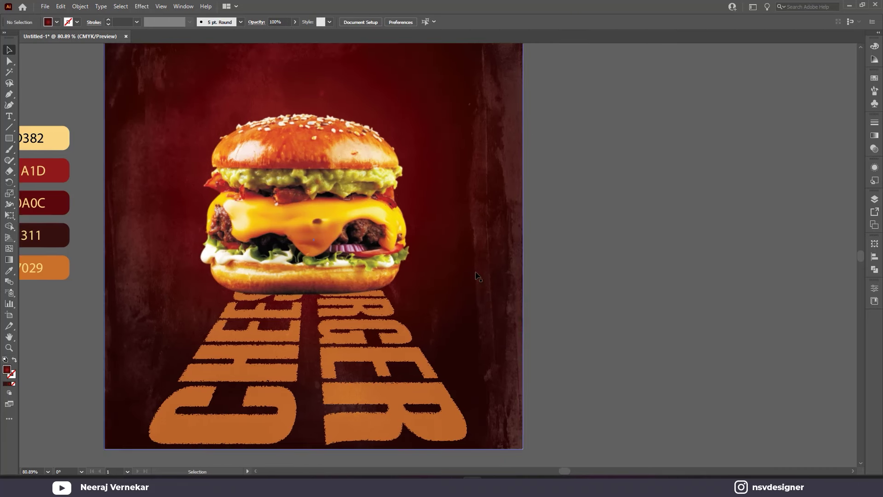
left_click(413, 374)
left_click(417, 364)
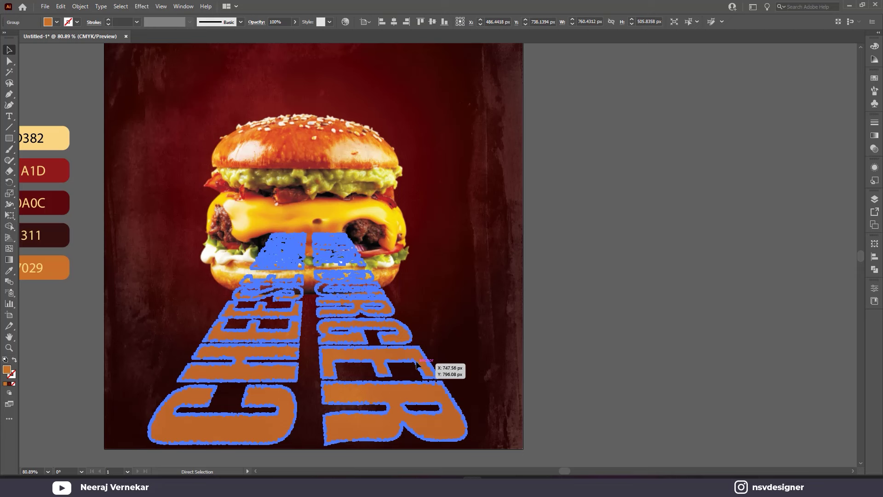
left_click(608, 377)
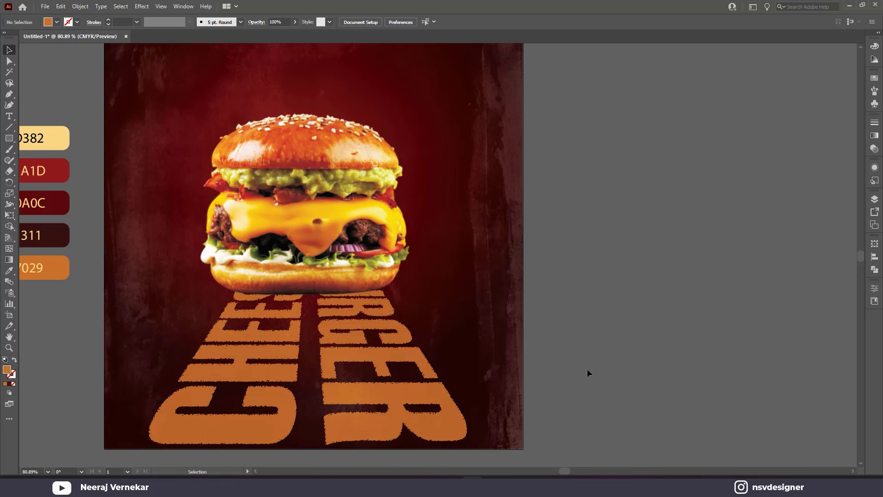
- Type BUR in Cooper Black, enlarge it across the poster top, and fill it cream F8D382
left_click(8, 116)
left_click(550, 200)
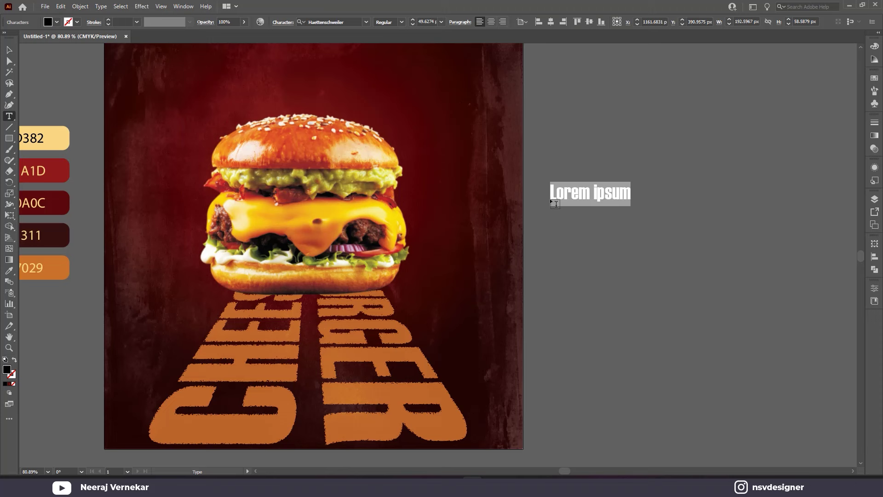
type("BUR")
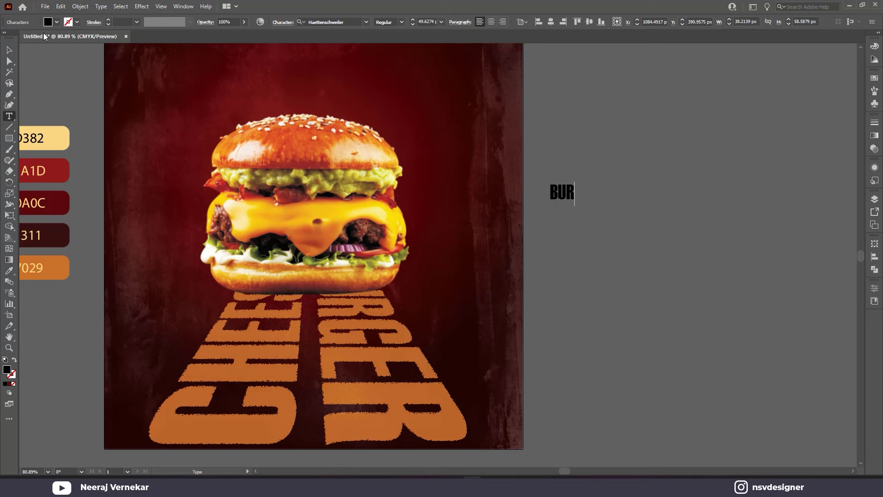
left_click(9, 49)
left_click(367, 22)
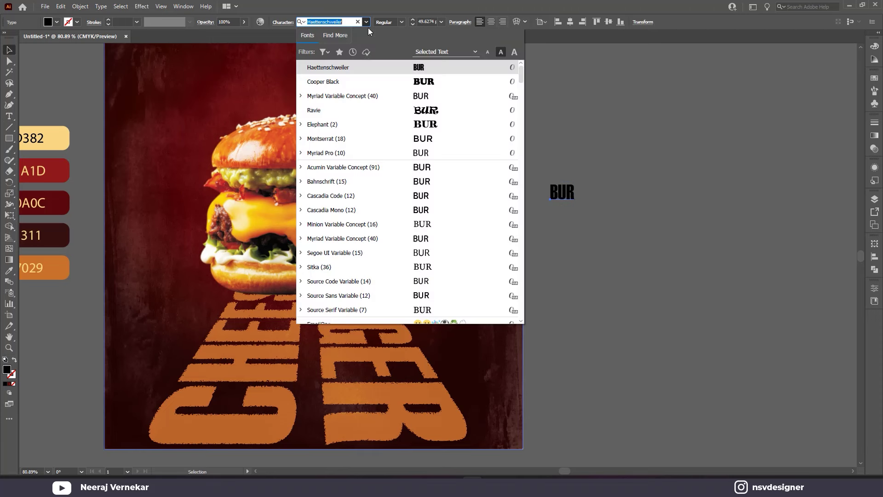
left_click(393, 79)
left_click_drag(598, 204, 700, 239)
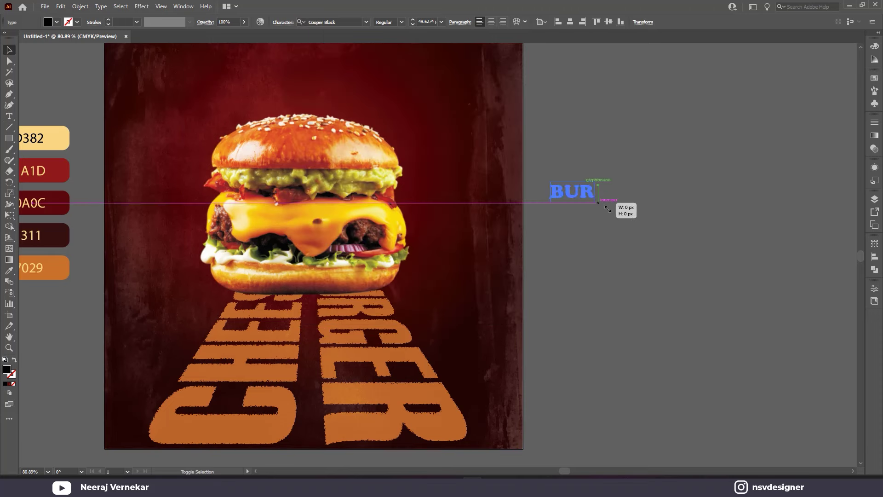
left_click_drag(630, 222, 286, 127)
scroll(286, 129, "left", 3)
key("i")
left_click(157, 154)
- Duplicate BUR beside itself, retype the copy as GER, and nudge it into place
left_click(14, 51)
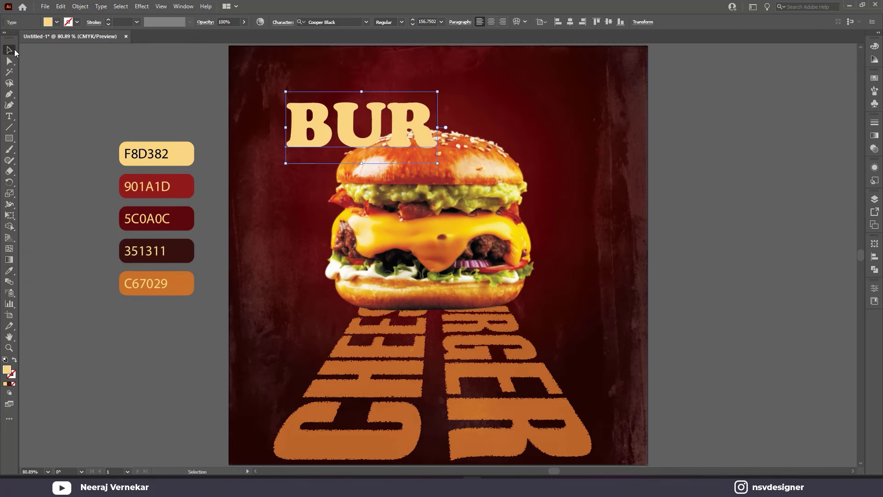
left_click_drag(409, 141, 555, 140)
double_click(496, 137)
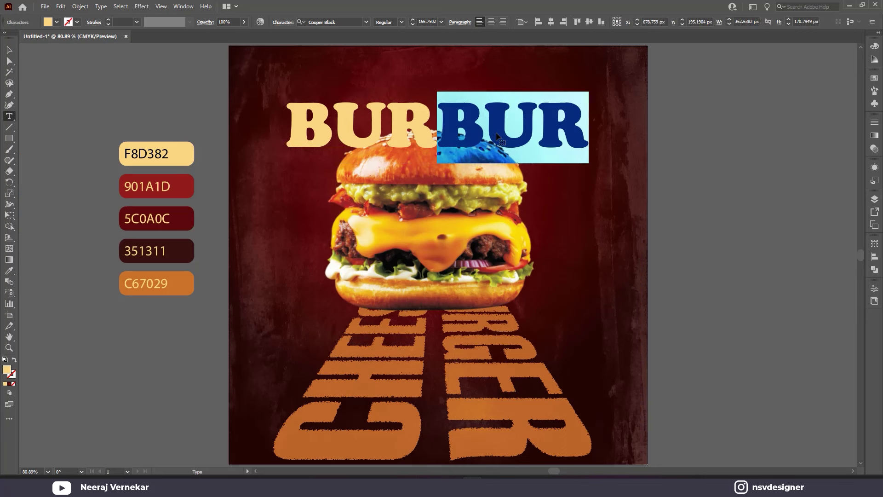
type("GER")
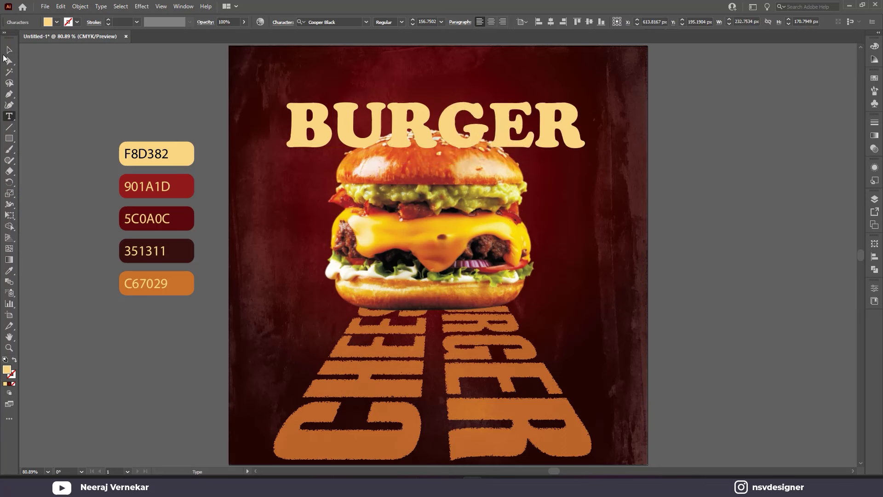
left_click(5, 52)
key("Left")
key("Left")
key("Left")
key("Left")
key("Left")
key("Left")
key("Left")
key("Left")
key("Right")
key("Right")
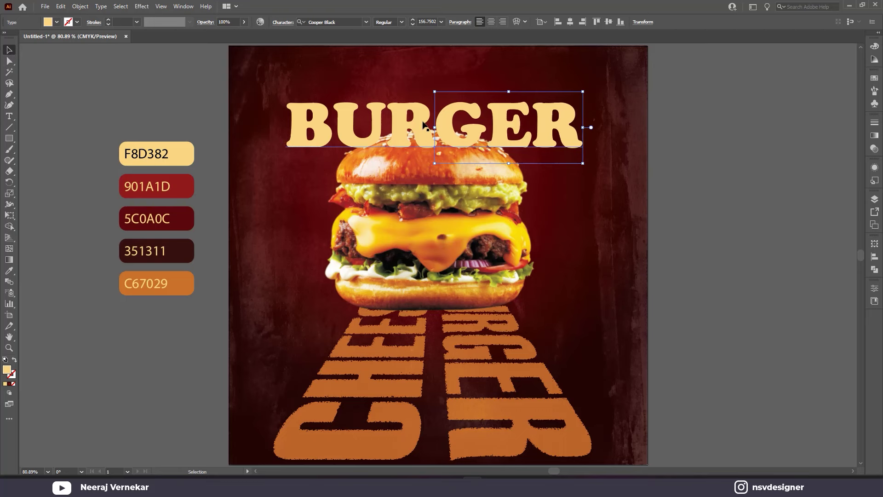
scroll(422, 123, "up", 3)
scroll(422, 124, "up", 3)
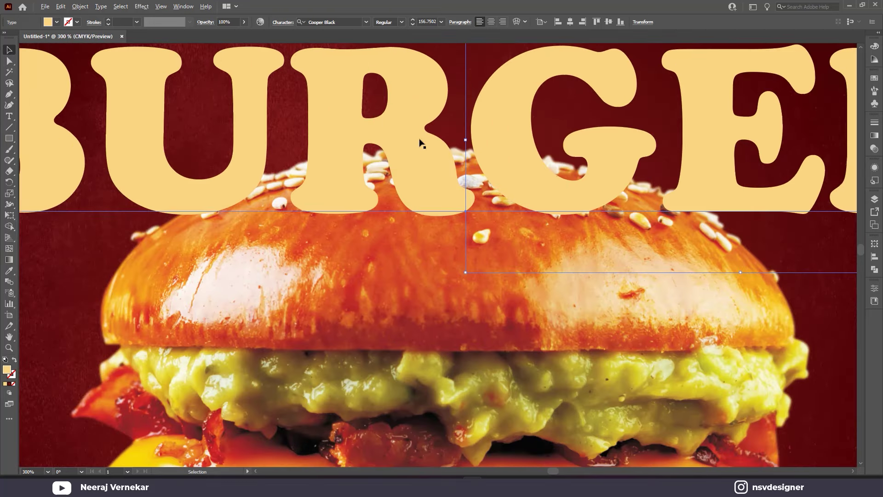
- Convert BUR to ungrouped letter outlines and make the R mostly transparent
left_click(431, 187)
right_click(430, 185)
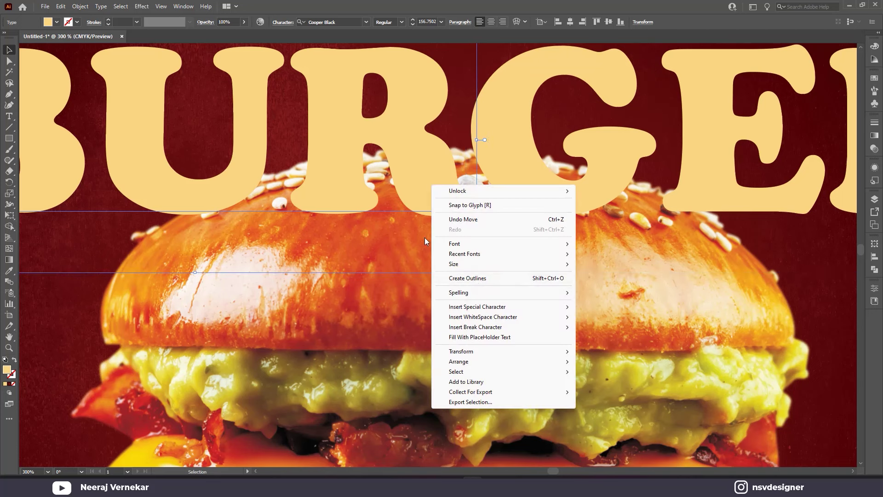
left_click(448, 277)
right_click(430, 184)
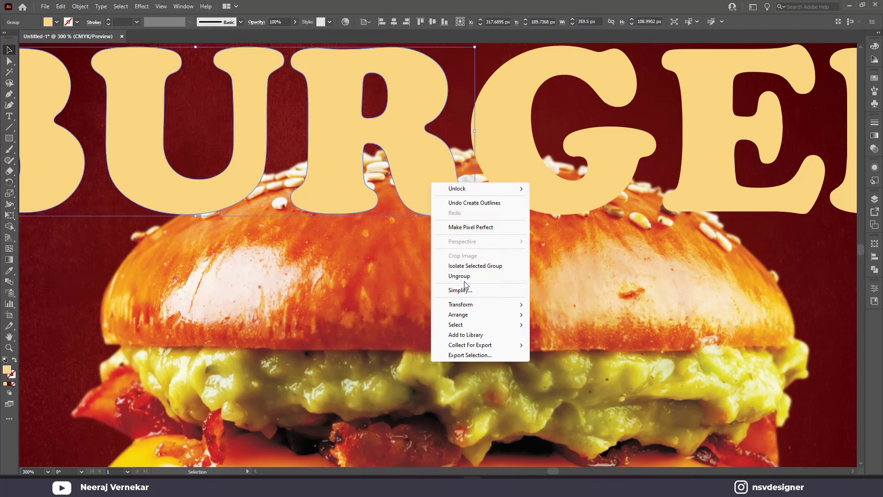
left_click(431, 210)
key("ctrl+2")
left_click(419, 184)
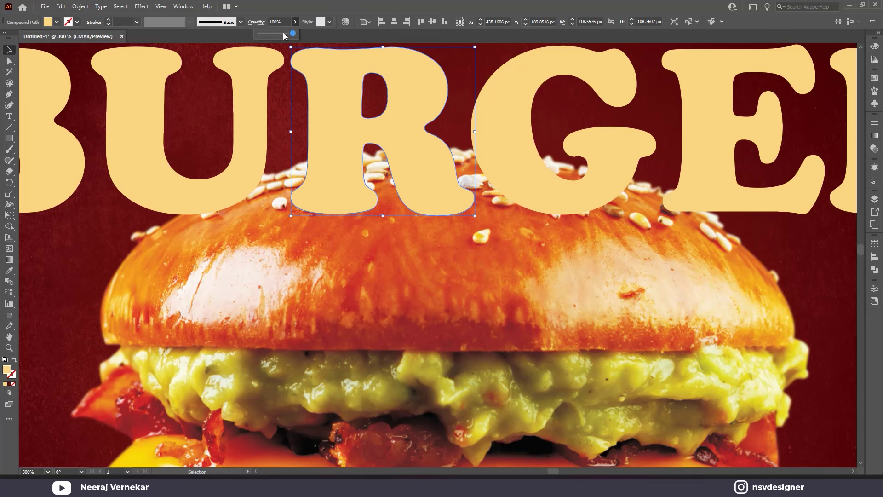
left_click_drag(271, 34, 268, 34)
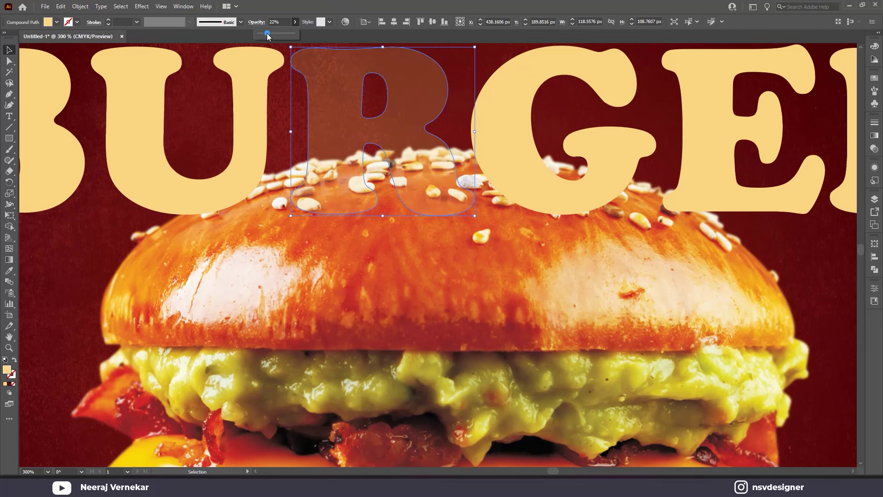
- Start a stroke-only Pen outline tracing the bun's sesame-seed top edge
scroll(317, 157, "up", 2)
scroll(318, 157, "up", 2)
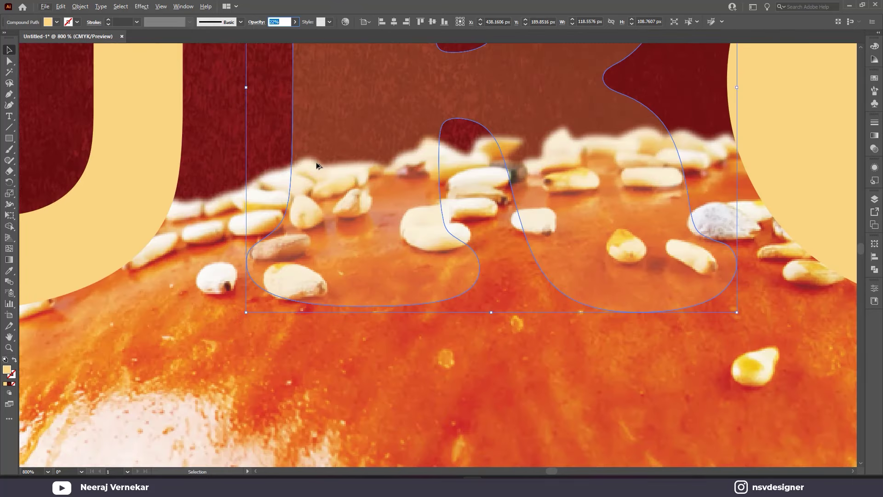
left_click(283, 172)
key("p")
left_click_drag(294, 163, 390, 168)
left_click(310, 156)
key("shift+x")
left_click(388, 164)
left_click(403, 149)
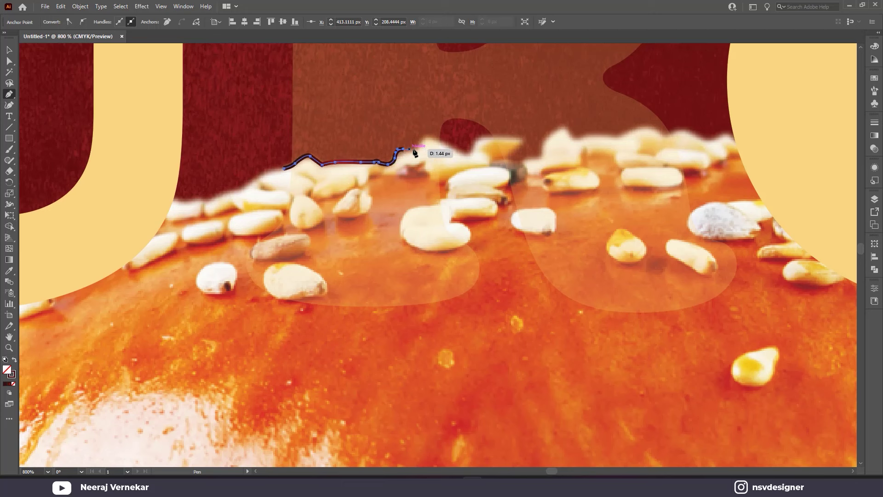
mouse_move(423, 136)
left_mouse_down()
mouse_move(490, 142)
mouse_move(516, 161)
mouse_move(534, 160)
left_mouse_up()
left_click(442, 140)
left_click(467, 152)
left_click(470, 143)
- Continue the outline over the seed peaks along the bun's top edge to the right
left_click(523, 138)
left_click(544, 155)
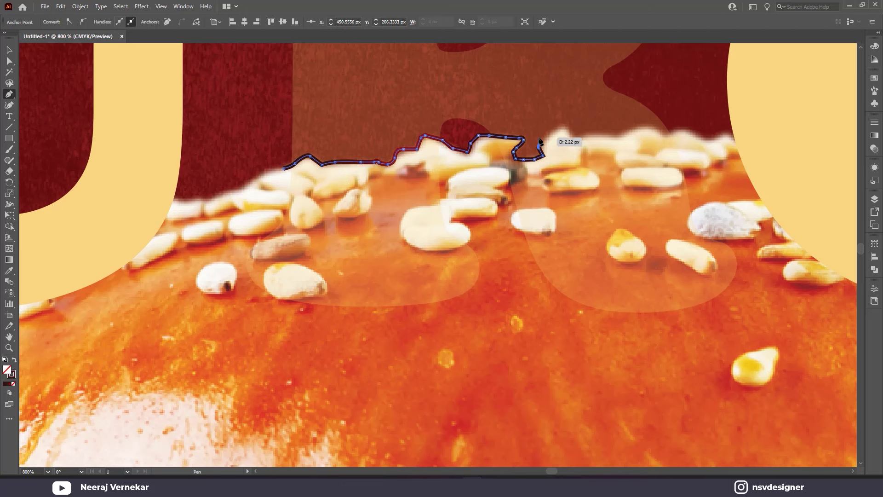
left_click(543, 139)
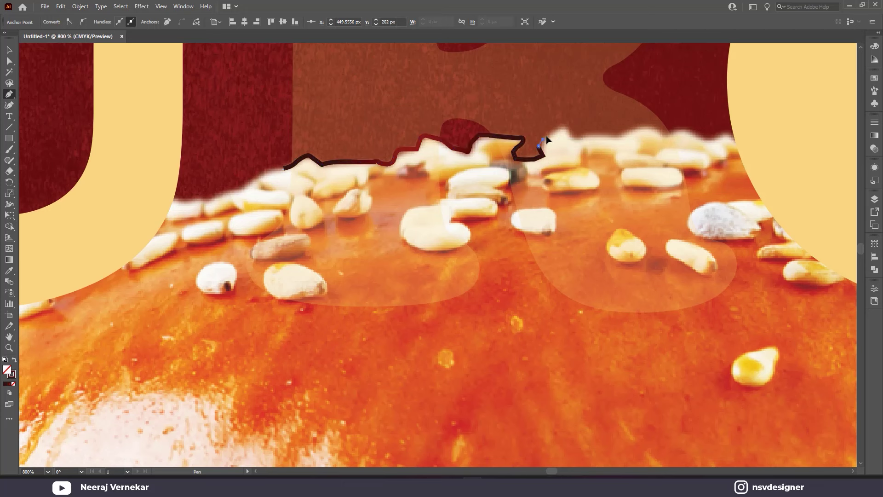
left_click_drag(565, 126, 575, 141)
left_click(573, 135)
left_click(622, 137)
left_click(662, 135)
left_click_drag(632, 135, 709, 136)
left_click(683, 133)
- Run the outline down the right side, across the bottom and back up to the seeds
left_click(712, 197)
left_click(751, 240)
left_click(714, 370)
left_click(431, 380)
left_click(246, 336)
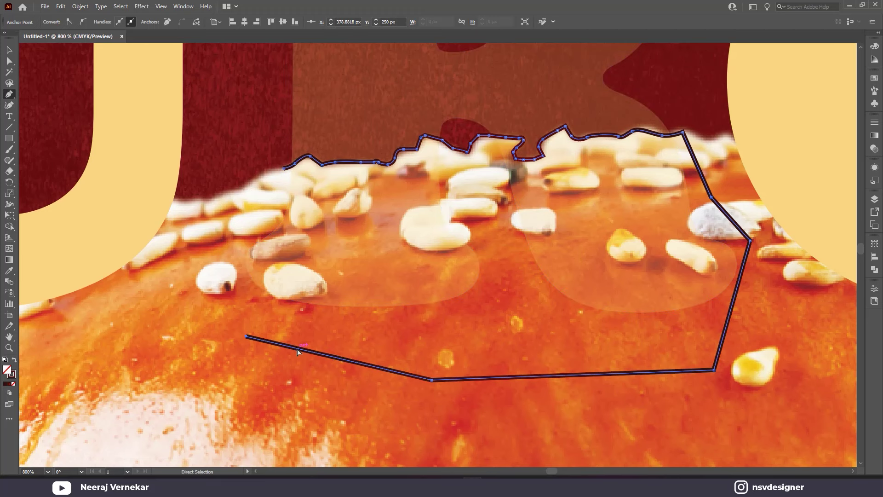
key("ctrl+z")
left_click(484, 329)
left_click(504, 286)
left_click(482, 201)
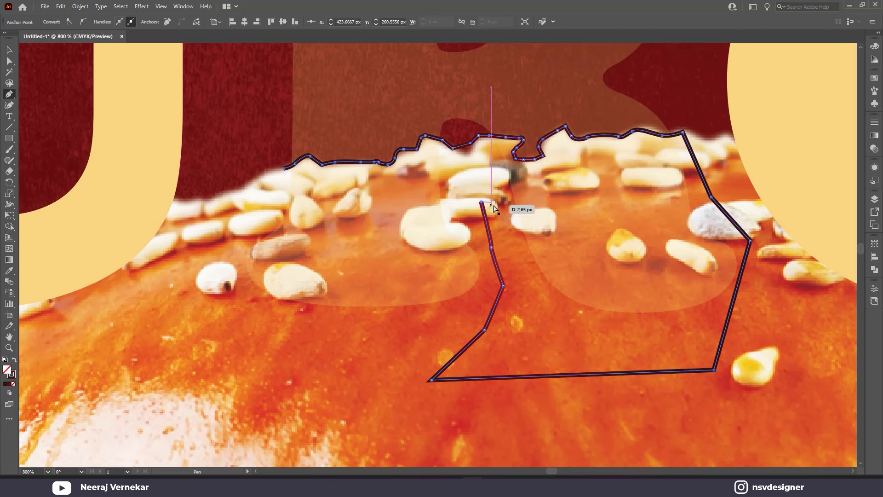
left_click(473, 166)
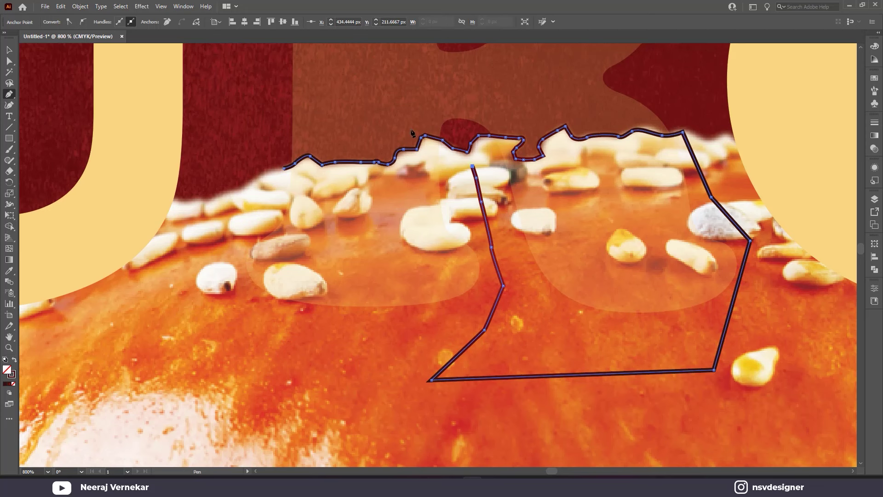
left_click(9, 49)
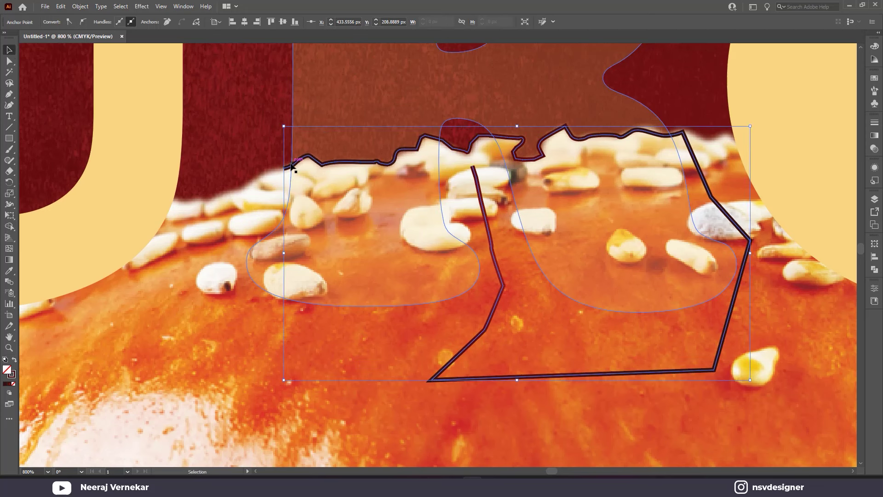
- Cut the outline with Scissors at the bun top and delete the left part
left_click(289, 167)
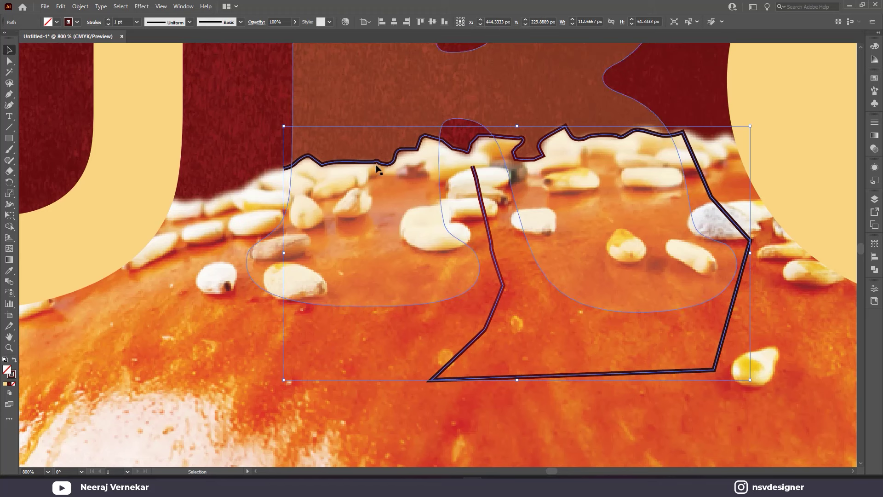
left_click(11, 183)
left_click(9, 171)
left_click(50, 182)
left_click(470, 154)
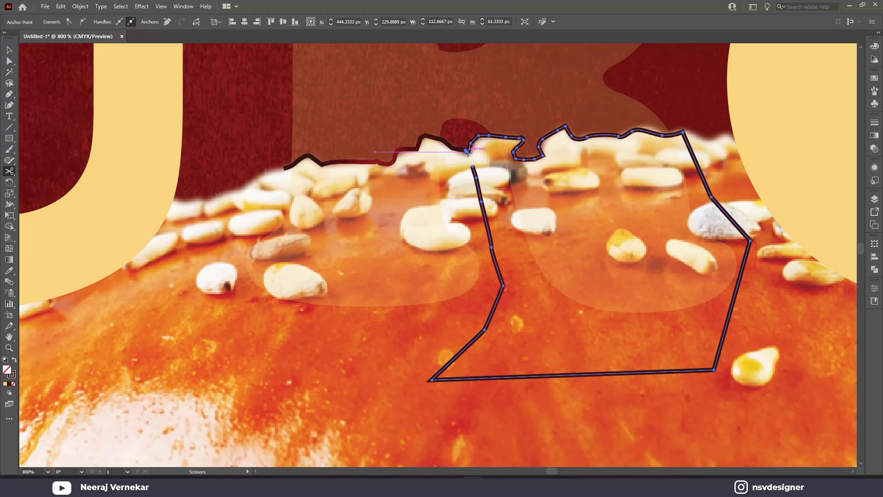
key("v")
left_click(393, 159)
key("Delete")
- Close the remaining path and fill it with a dark-red radial gradient
left_click(476, 174)
left_click(470, 154, "shift")
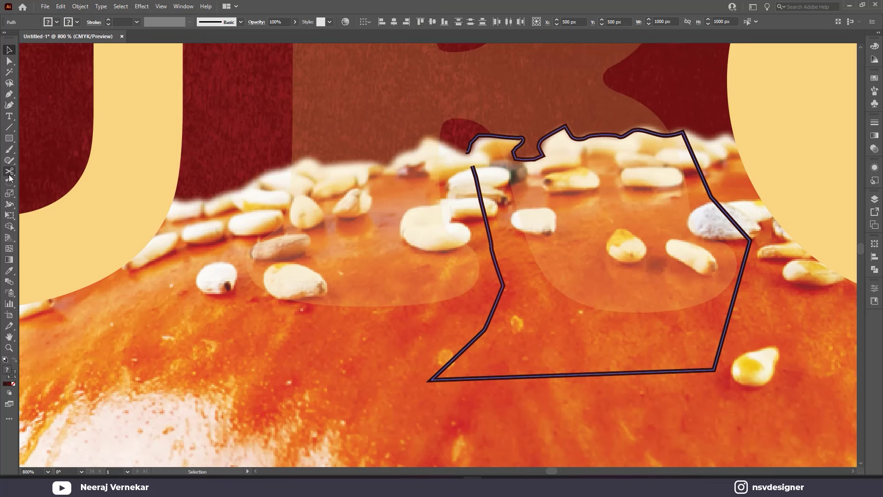
left_click(472, 167)
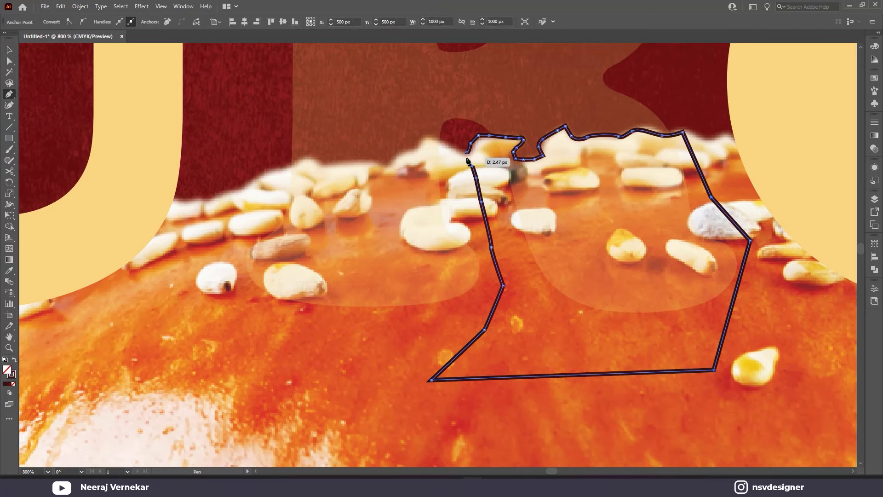
left_click(467, 152)
left_click(11, 53)
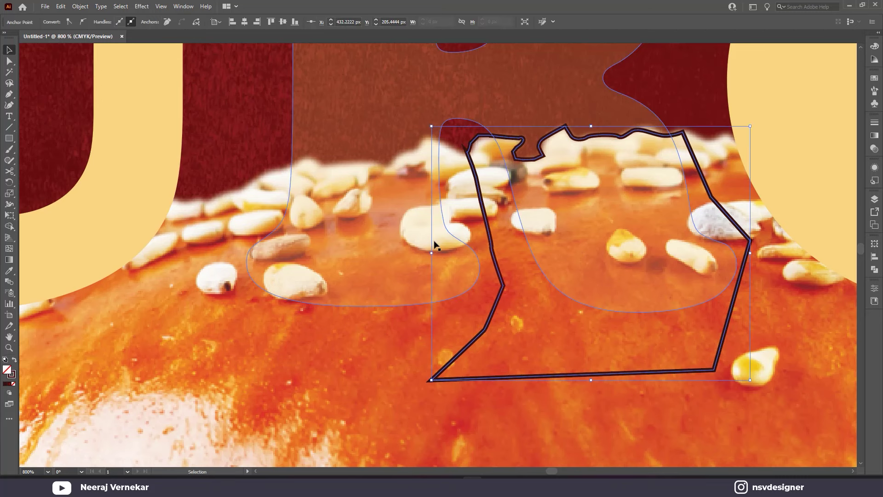
key("shift+x")
- Restore the R to full opacity, reduce the gradient shape to an outline, and select both
scroll(529, 257, "down", 2)
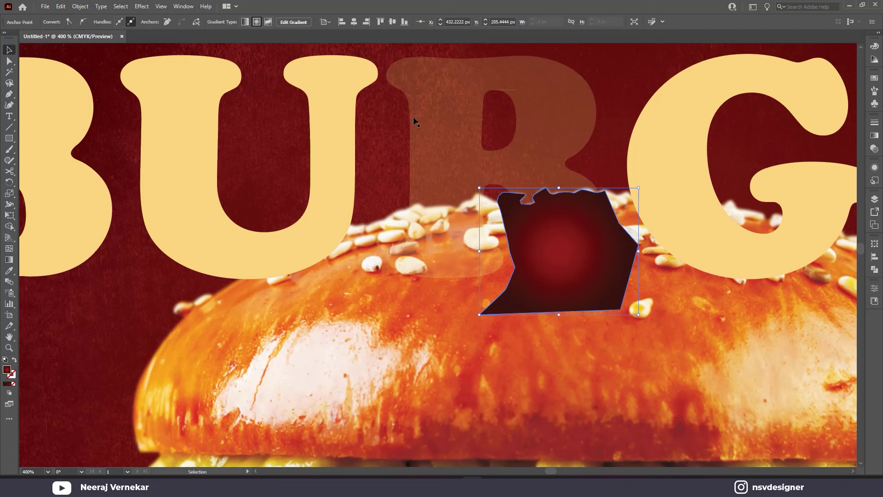
left_click(387, 78)
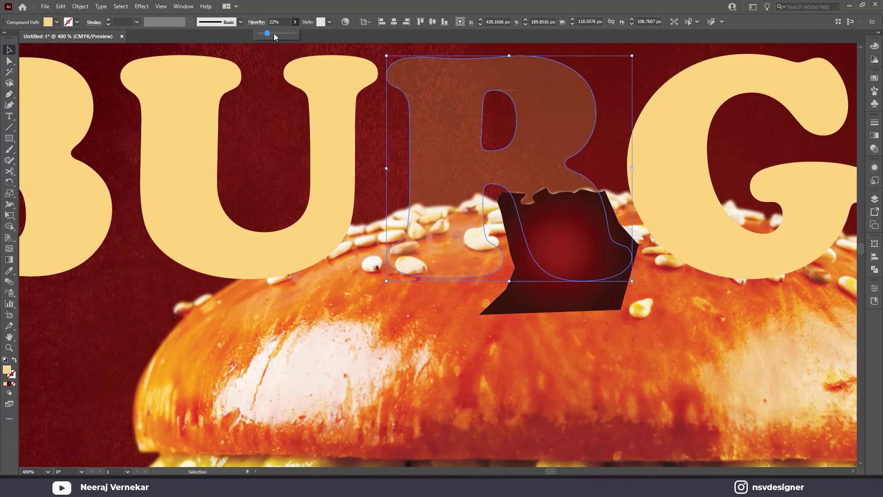
key("a")
left_click(584, 294)
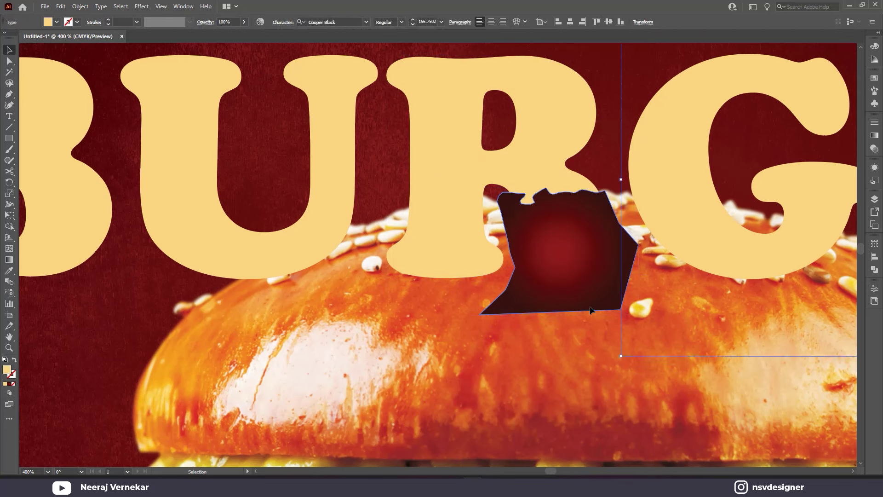
key("v")
left_click(536, 173, "shift")
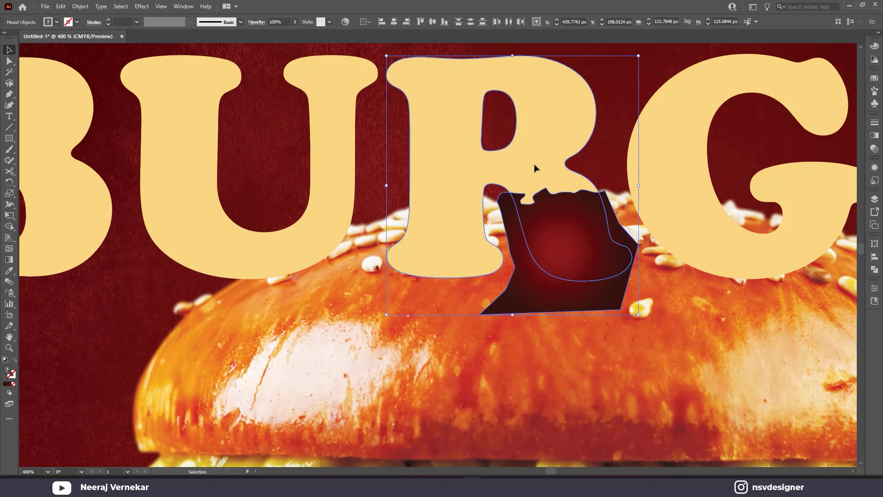
left_click(571, 315)
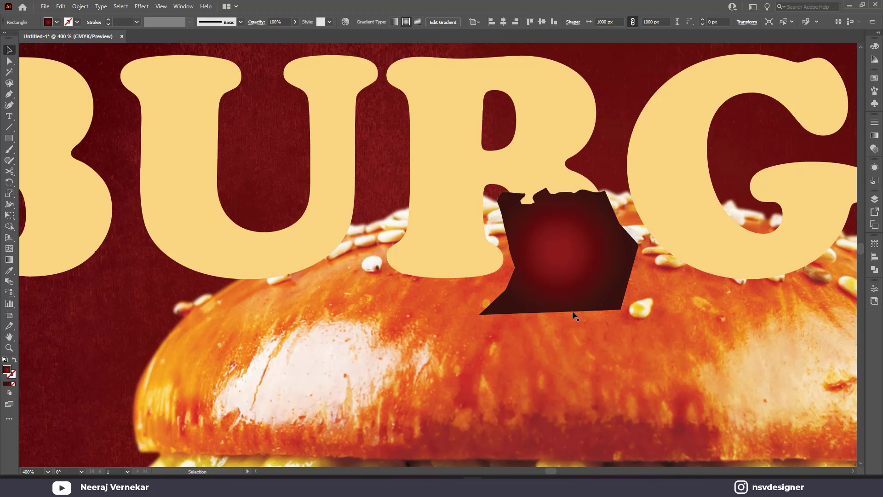
key("shift+x")
left_click(562, 173, "shift")
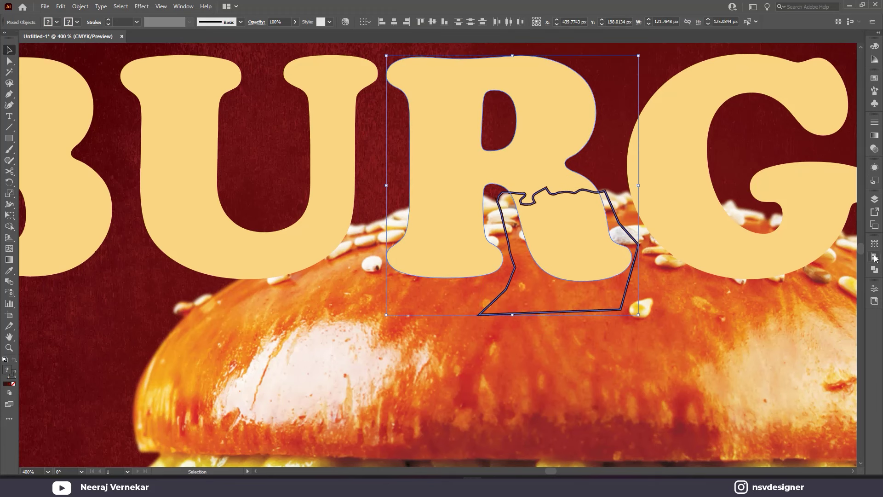
- Divide the R with the outline, ungroup, and delete the leftover outline piece
left_click(874, 270)
left_click(769, 289)
right_click(554, 285)
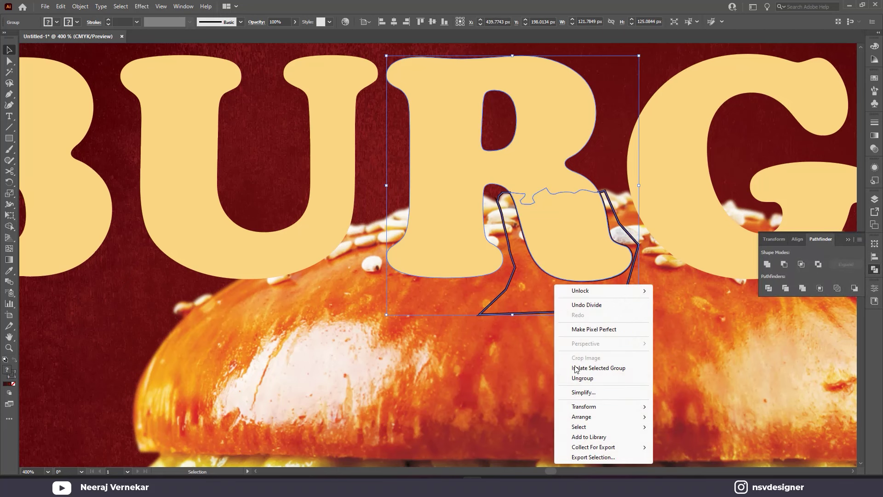
left_click(582, 377)
left_click(561, 320)
left_click(567, 315)
key("Delete")
- Group the B, U and R letters and send them behind the burger photo
left_click(459, 204)
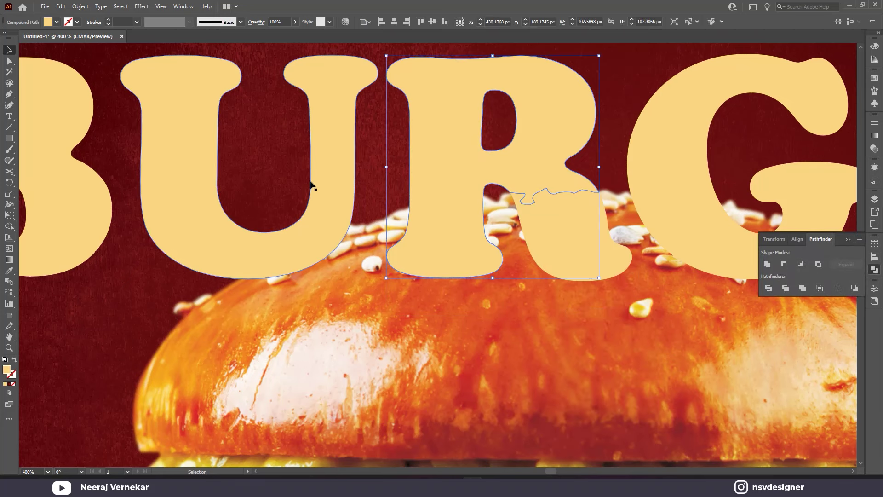
left_click(334, 198, "shift")
left_click(97, 213, "shift")
key("a")
key("ctrl+g")
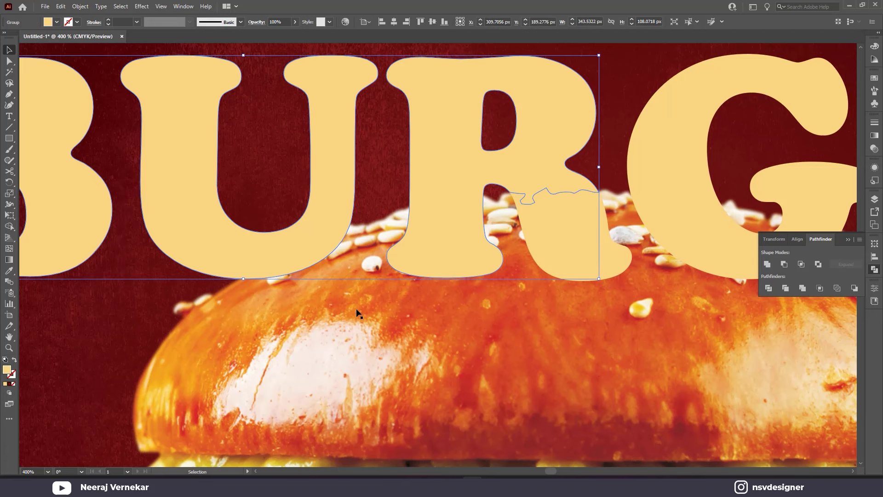
key("ctrl+bracketleft")
key("v")
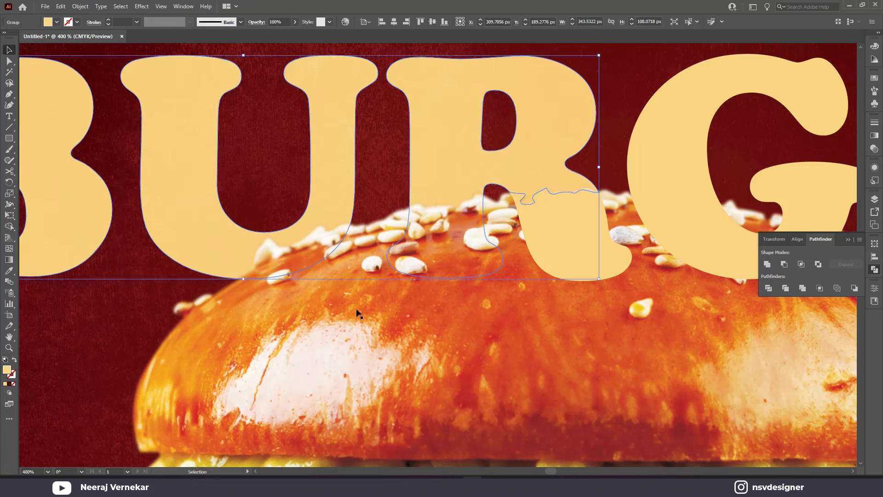
- Select the GER text together with the cut R piece
left_click(646, 193)
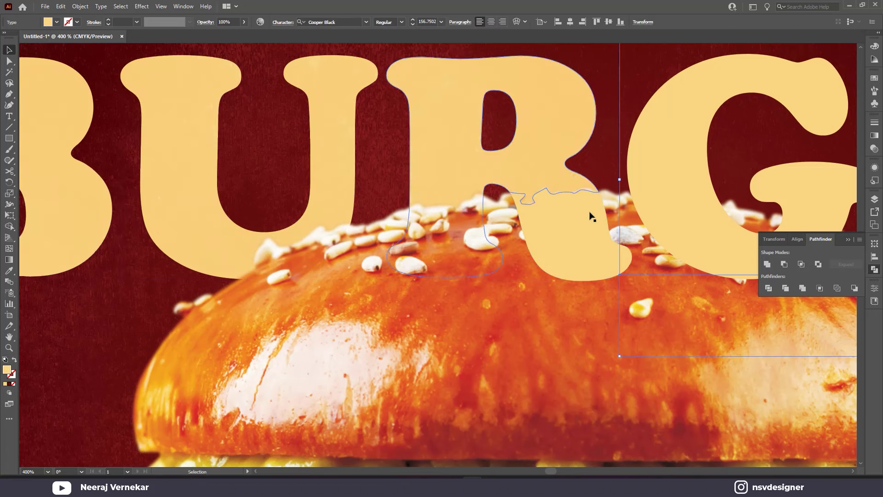
key("ctrl+minus")
left_click(317, 249, "shift")
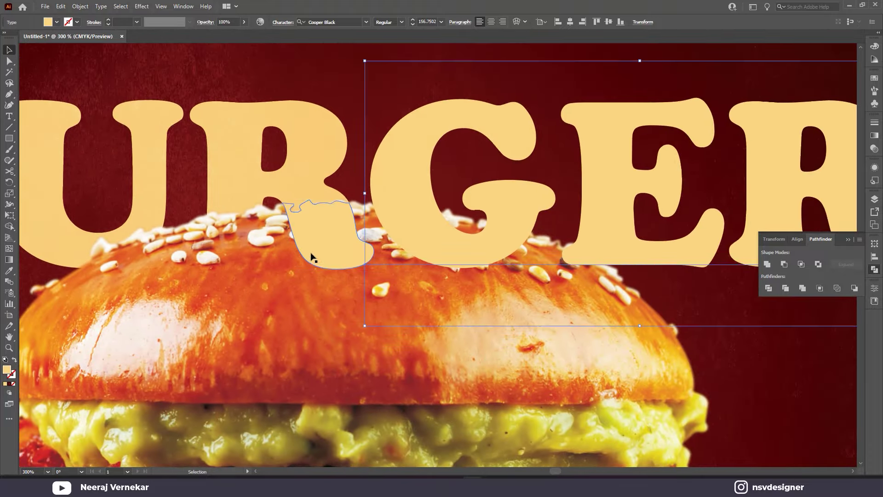
right_click(528, 230)
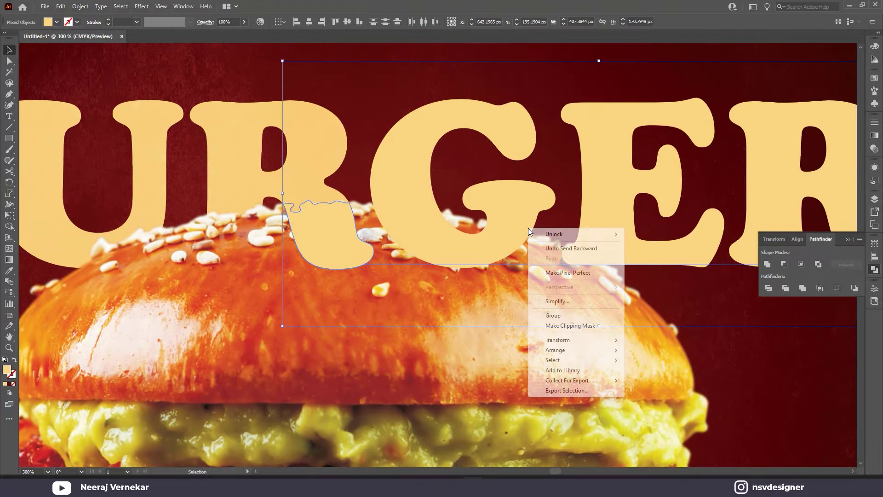
- Group GER with the front R piece and reselect the GER group
left_click(553, 316)
key("ctrl+0")
left_click(495, 327)
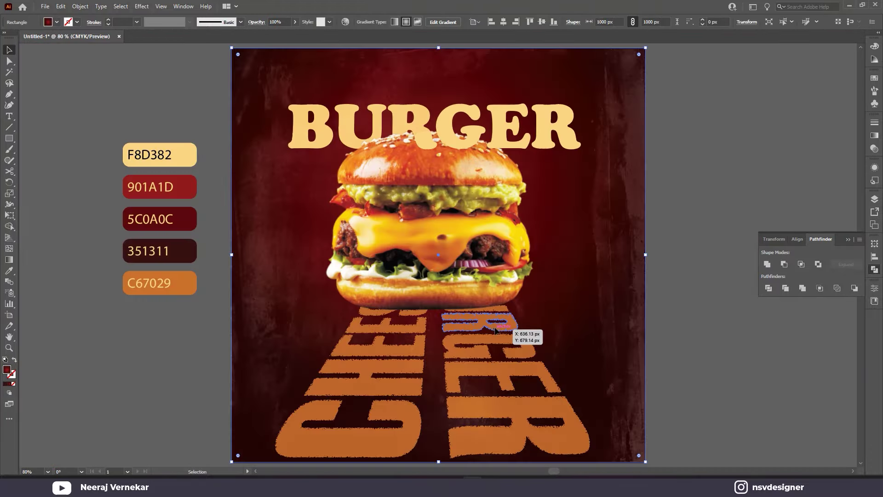
left_click(395, 114)
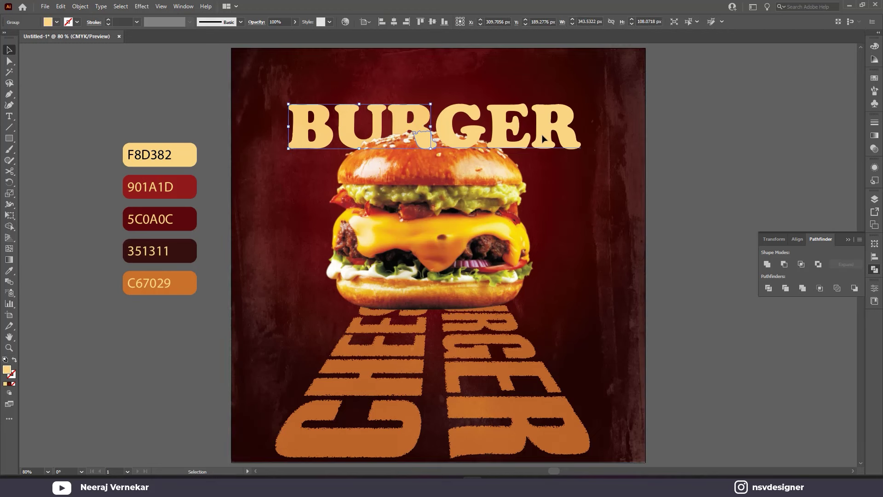
left_click(544, 139)
- Apply a Stylize Drop Shadow to GER, then repeat it on the BUR group
left_click(142, 7)
mouse_move(155, 110)
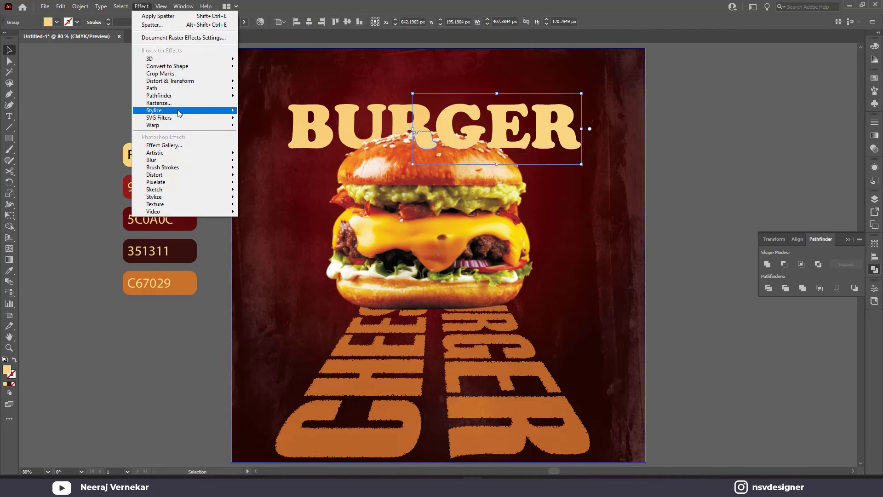
left_click(276, 113)
left_click(698, 289)
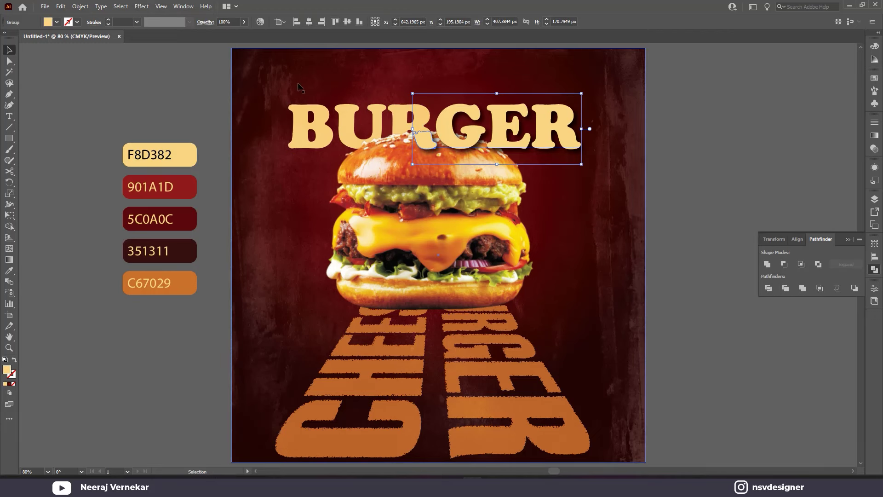
left_click(340, 115)
key("ctrl+shift+e")
left_click(667, 228)
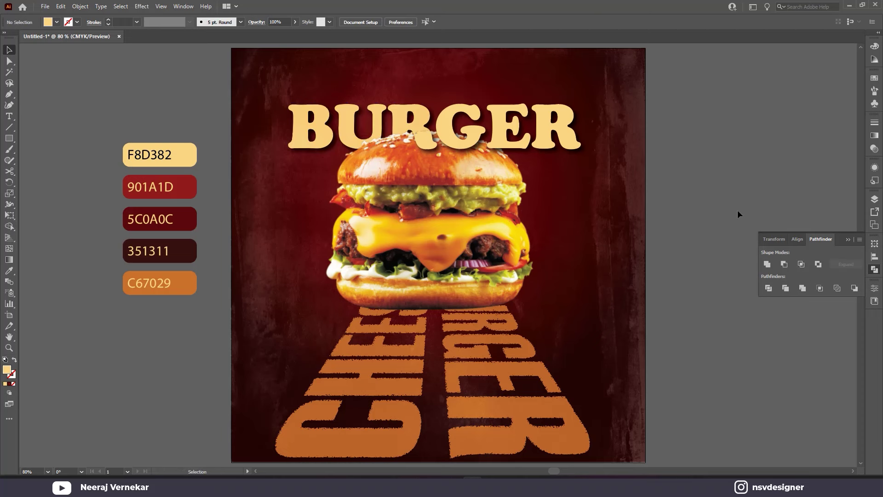
- Shorten the CHEESE BURGER text, widen it to 841 px, and position it under the burger
left_click(461, 413)
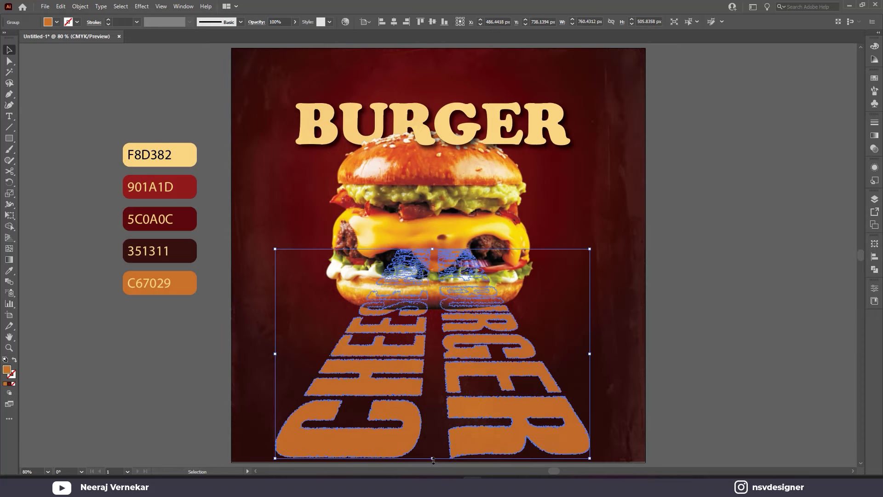
left_click_drag(432, 459, 432, 430)
left_click_drag(482, 384, 483, 397)
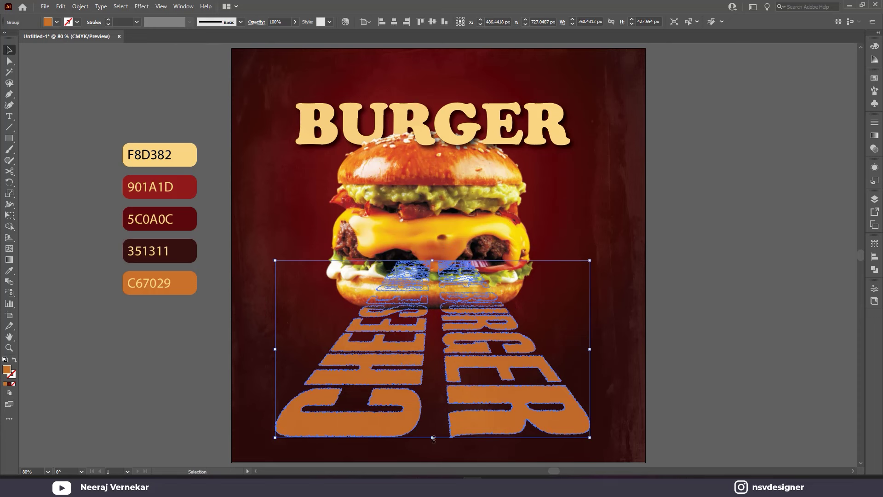
left_click_drag(432, 437, 432, 416)
mouse_move(477, 379)
left_mouse_down()
mouse_move(473, 386)
mouse_move(482, 384)
left_mouse_up()
left_click_drag(587, 350, 605, 352)
left_click(706, 314)
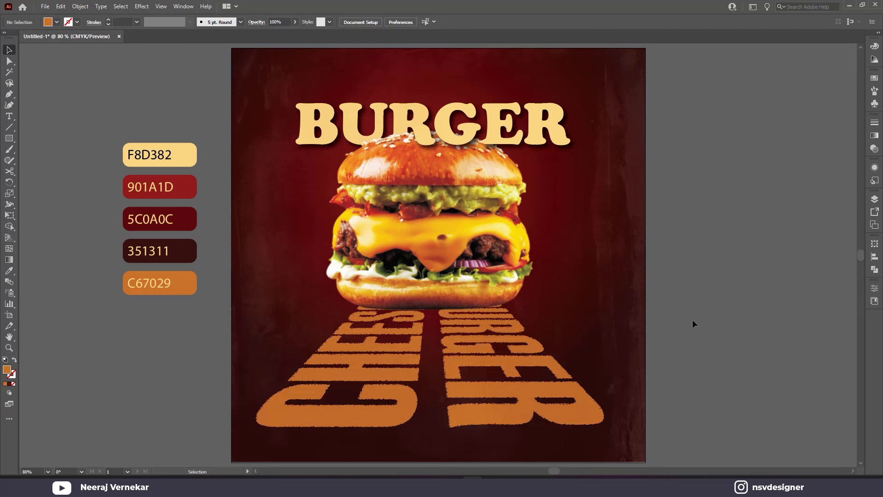
left_click_drag(518, 366, 520, 364)
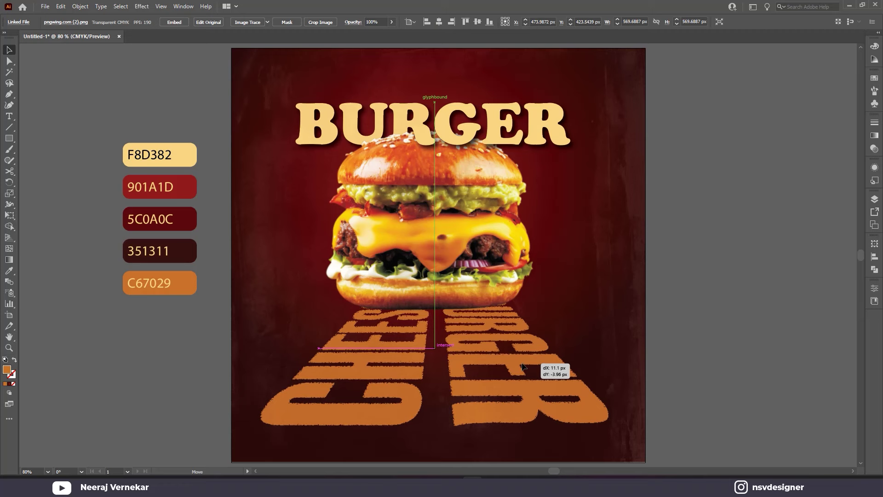
left_click(776, 332)
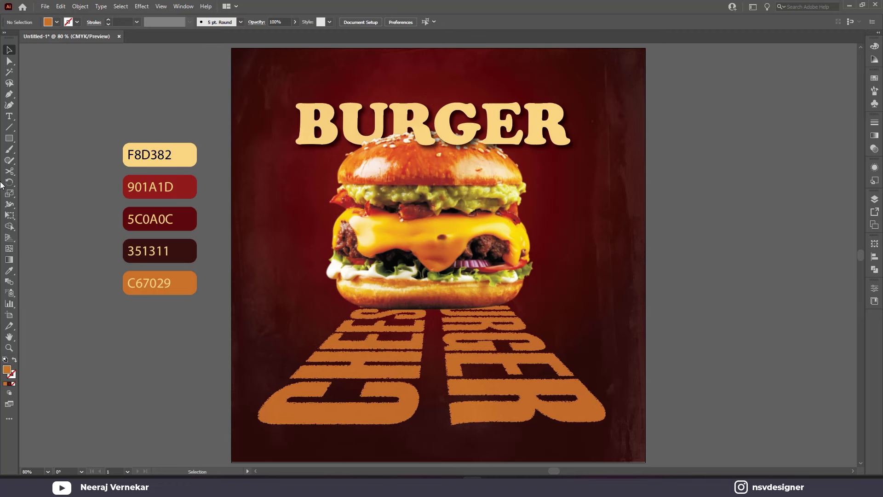
left_click_drag(9, 138, 42, 160)
- Draw a circle filled with a reversed radial gradient, black centre fading to 0% opacity
left_click_drag(706, 256, 734, 284)
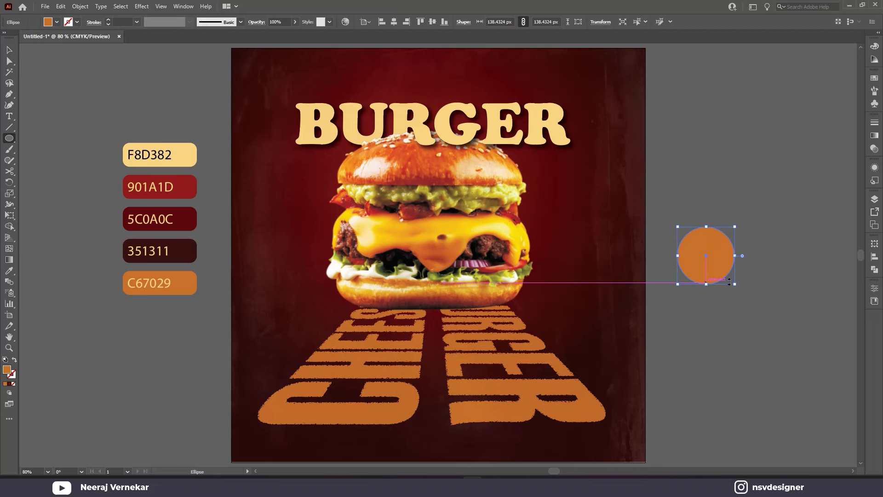
key("ctrl+F9")
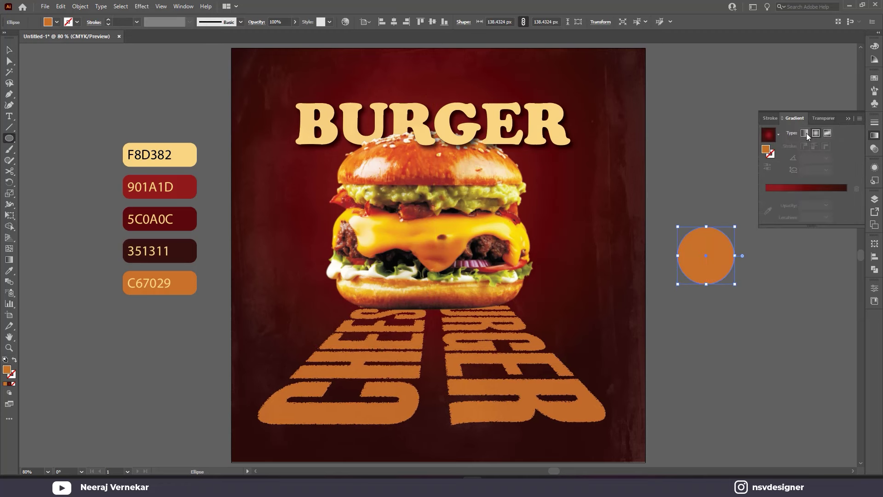
left_click(768, 135)
left_click(768, 150)
left_click(816, 133)
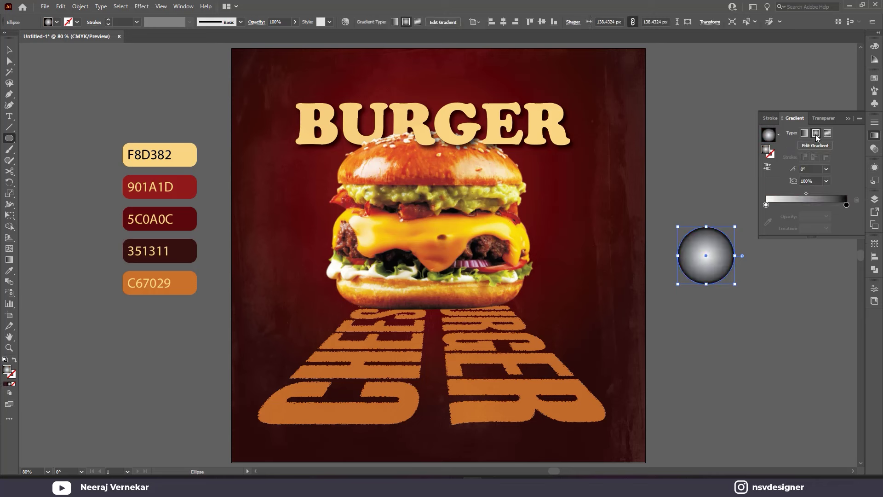
left_click(768, 166)
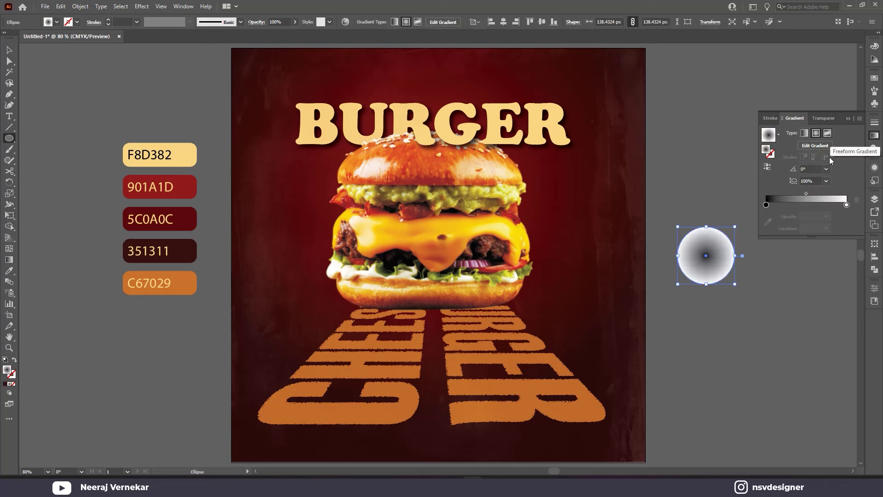
double_click(846, 204)
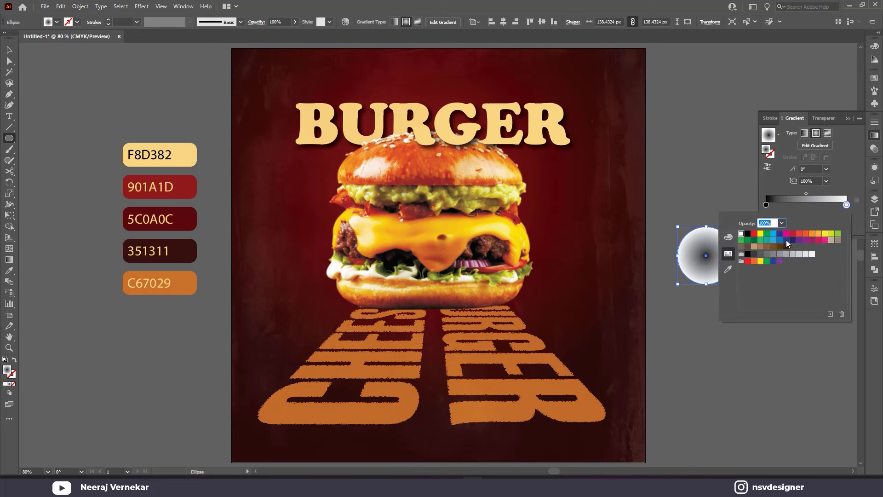
left_click(747, 235)
left_click(788, 187)
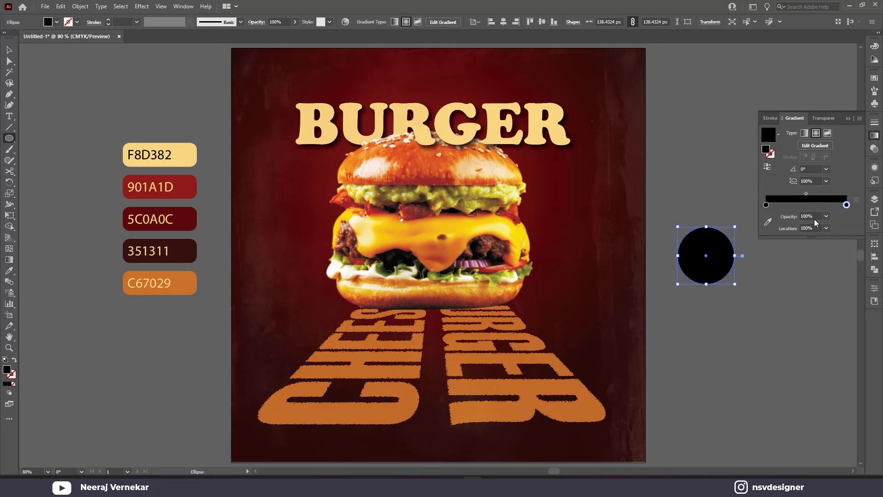
type("0")
key("Return")
- Set the faded circle to Multiply blend mode and move it under the burger
key("v")
left_click(823, 118)
left_click(782, 132)
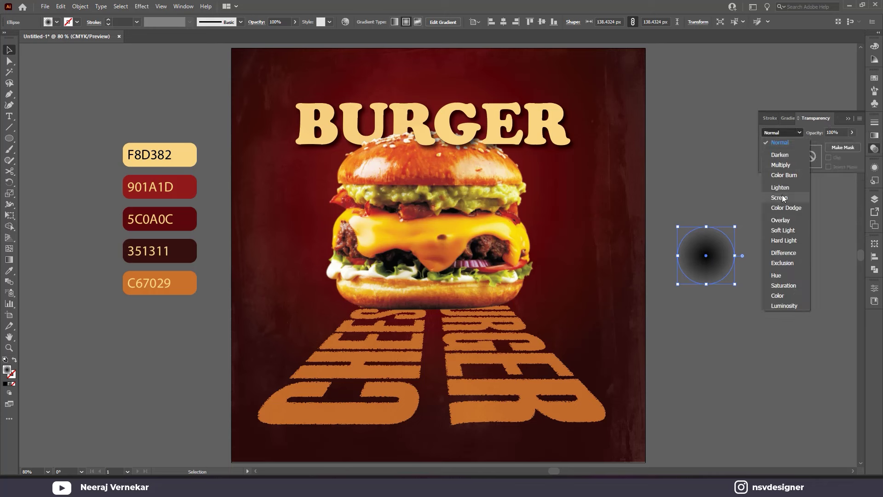
left_click(787, 164)
left_click_drag(706, 255, 703, 259)
mouse_move(537, 309)
left_mouse_down()
mouse_move(446, 280)
mouse_move(496, 314)
left_mouse_up()
- Fine-tune the flattened shadow ellipse's height beneath the bun, then deselect and fit the poster in view
key("a")
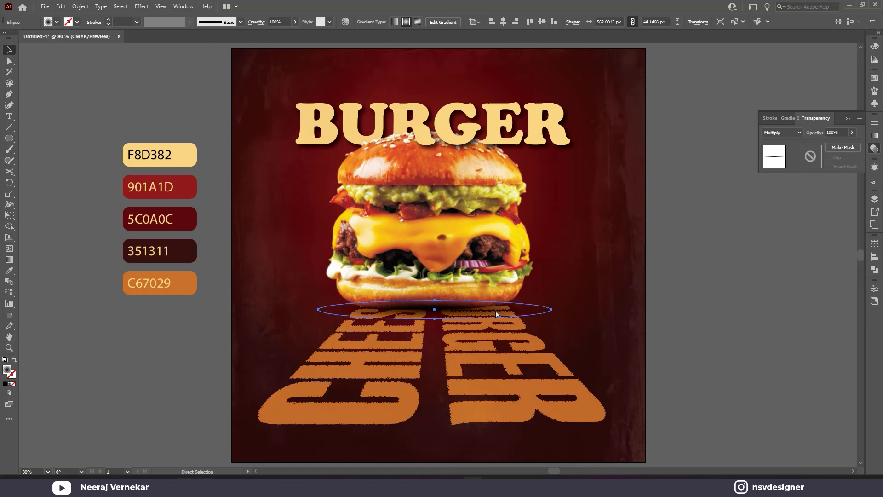
key("v")
mouse_move(435, 319)
left_mouse_down()
mouse_move(439, 325)
mouse_move(445, 314)
mouse_move(437, 321)
left_mouse_up()
key("ctrl+shift+a")
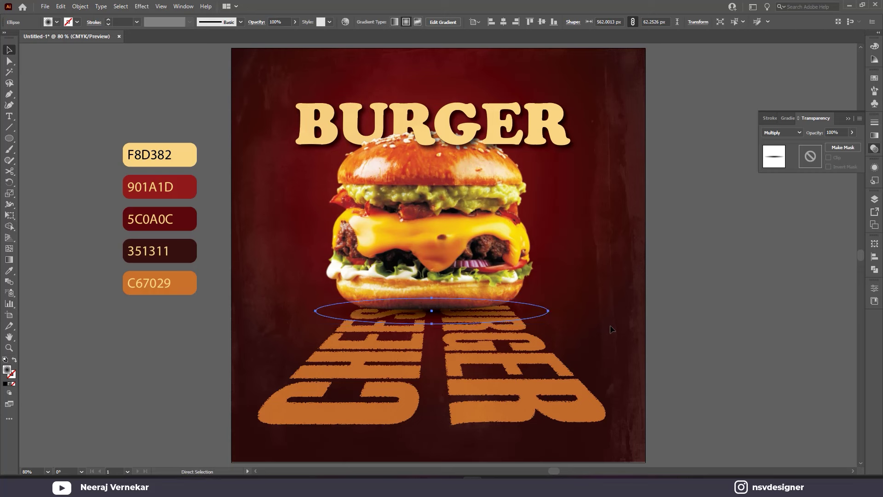
left_click(718, 332)
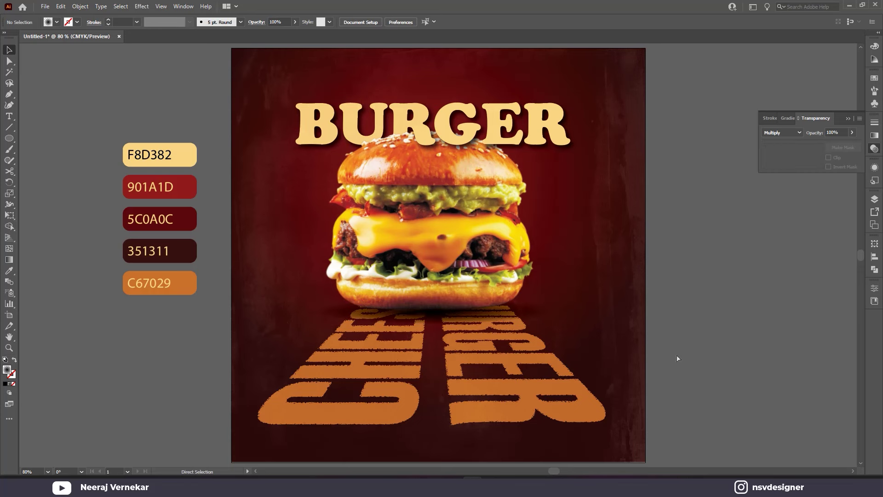
left_click(847, 119)
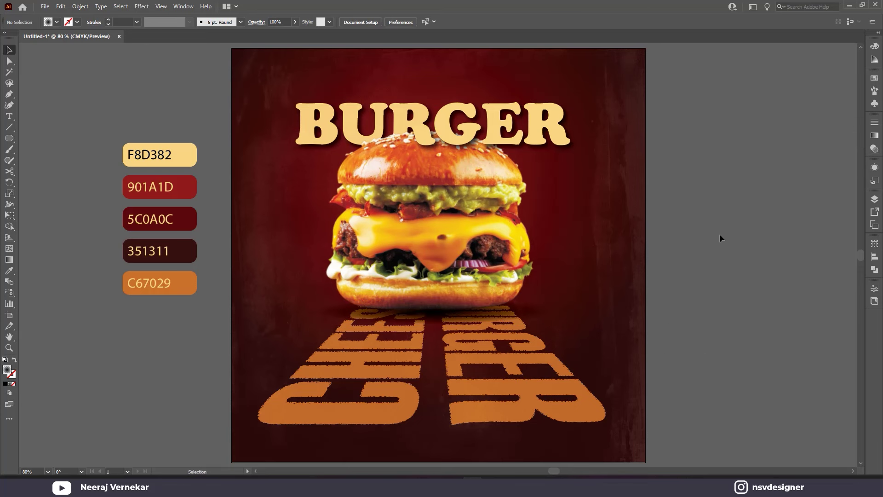
key("ctrl+0")
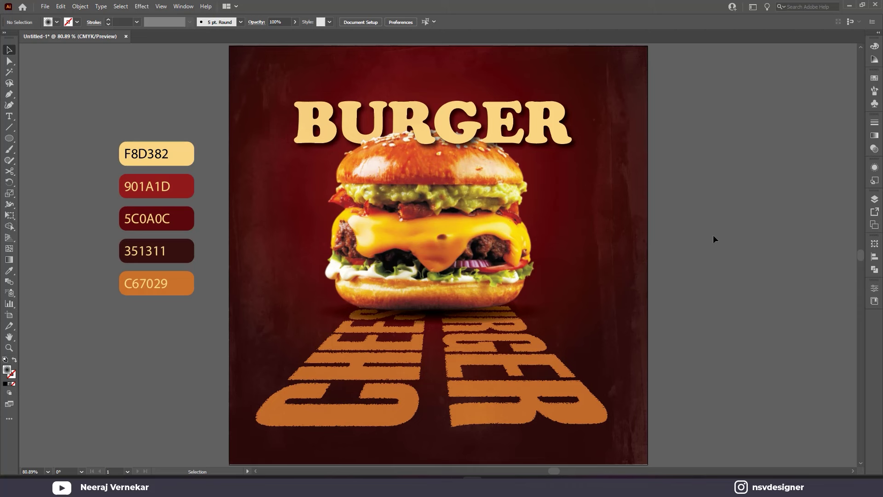
- Draw an unfilled circle, start type-on-path text along its edge, and save
key("l")
left_click_drag(670, 237, 717, 284)
key("shift+x")
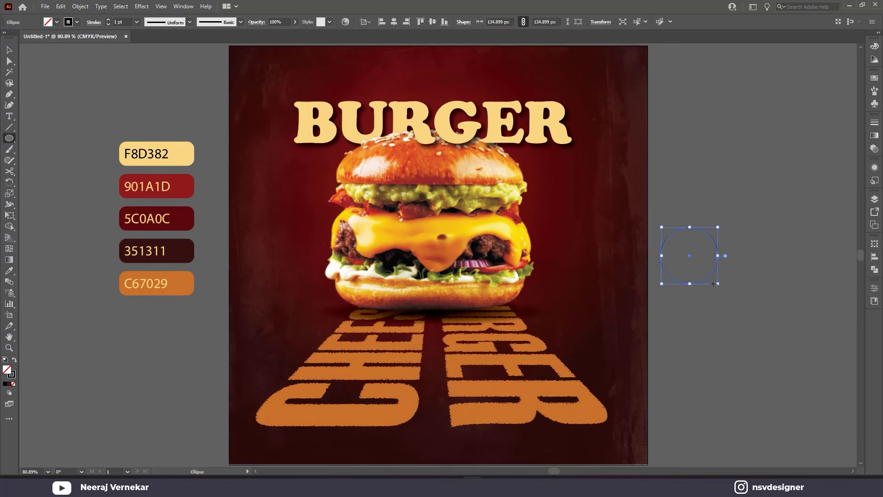
left_click(12, 118)
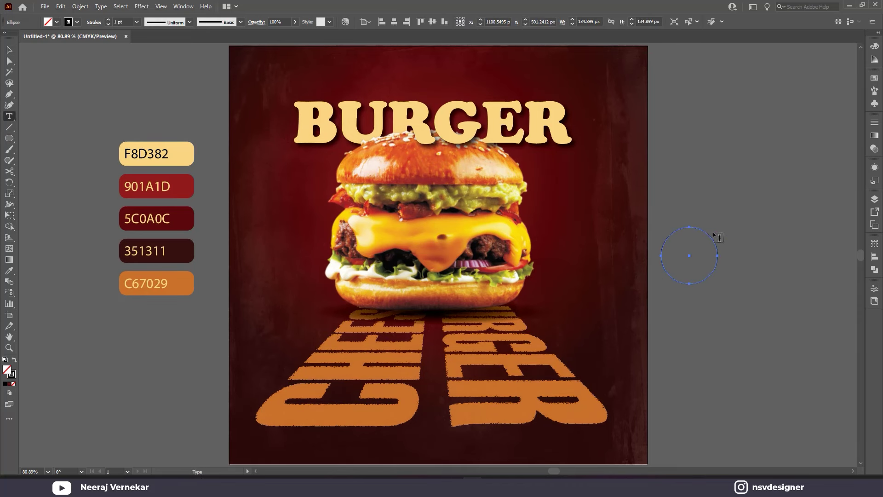
left_click(683, 228)
key("Escape")
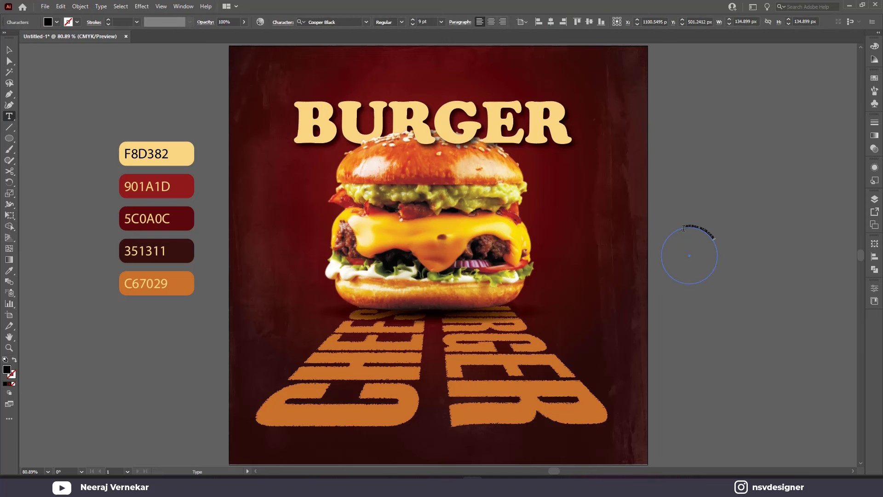
key("ctrl+s")
key("Escape")
key("Escape")
left_click_drag(707, 233, 709, 235)
- Copy the CHESSE BURGER text and paste it again so it repeats around the circle
key("t")
key("ctrl")
scroll(427, 21, "up", 3)
scroll(428, 22, "up", 3)
scroll(432, 21, "up", 3)
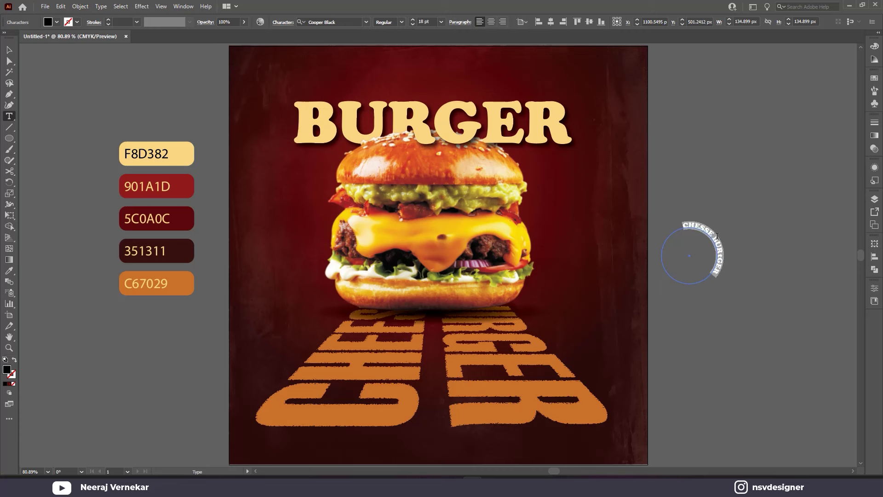
left_click(722, 253)
key("ctrl+a")
key("ctrl+c")
key("Right")
key("ctrl+v")
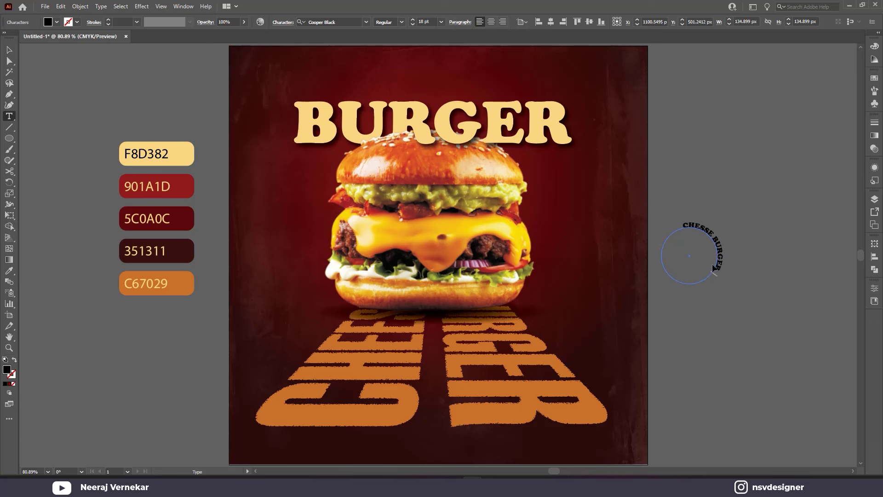
- Set the circular text's font size to 24 pt
left_click(427, 22)
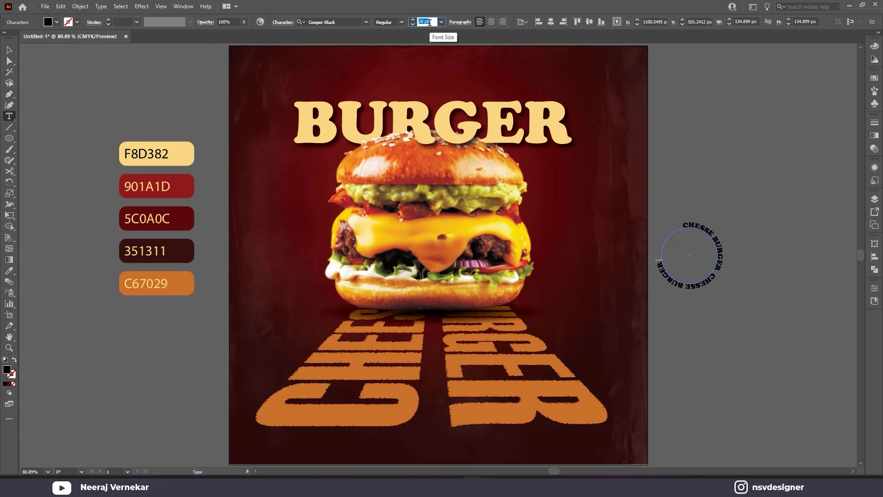
key("ctrl")
left_click(696, 226)
key("ctrl+a")
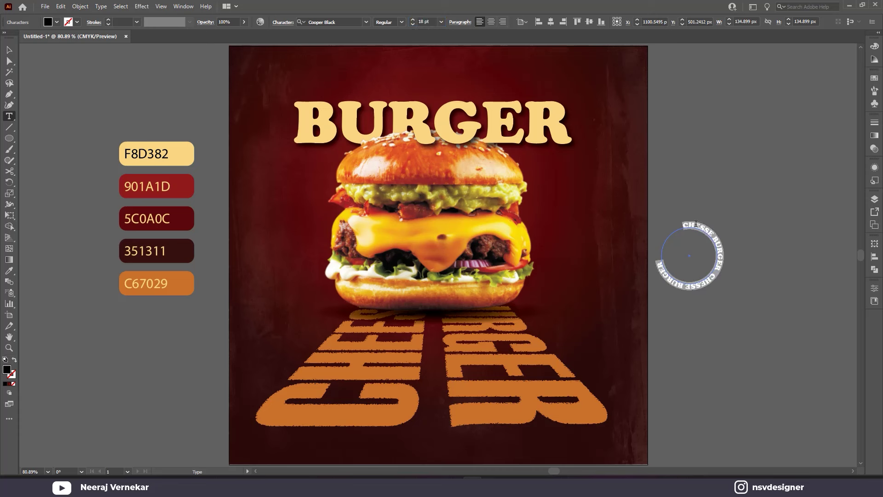
scroll(420, 22, "up", 2)
scroll(420, 22, "up", 2)
scroll(421, 22, "up", 1)
scroll(421, 21, "up", 1)
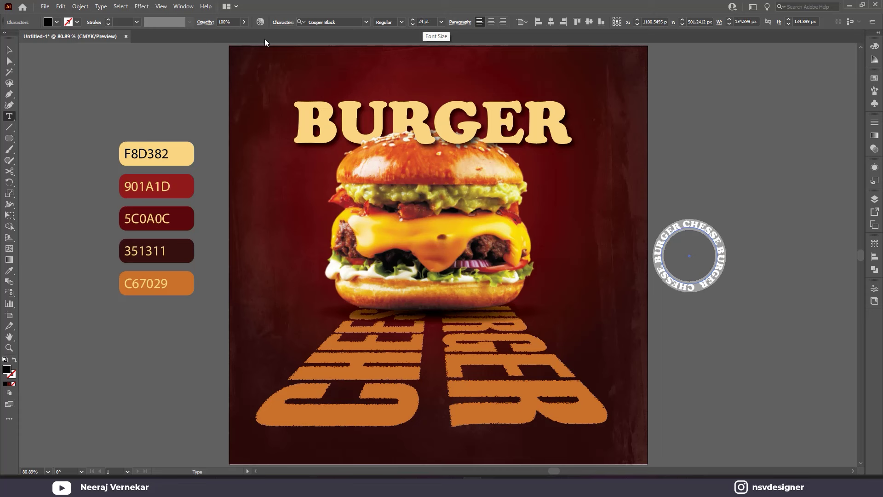
key("Escape")
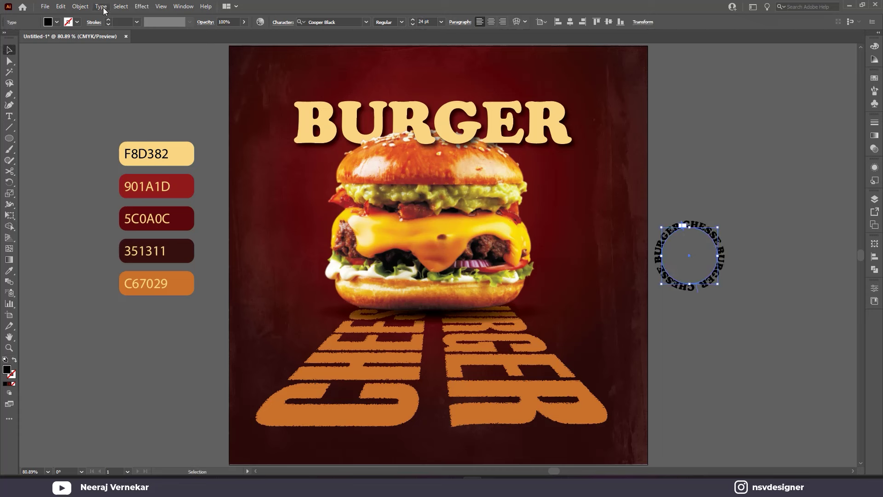
- Outline the text ring, scale it to about 150 px beside the burger, and colour it F8D382
left_click_drag(717, 227, 721, 223)
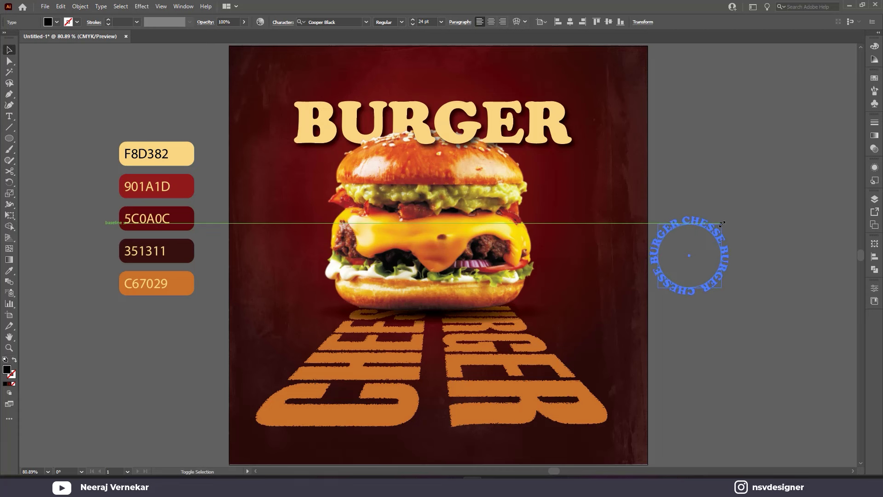
right_click(725, 292)
left_click(752, 152)
mouse_move(727, 218)
left_mouse_down()
mouse_move(711, 233)
mouse_move(322, 238)
mouse_move(344, 257)
left_mouse_up()
key("i")
left_click(185, 163)
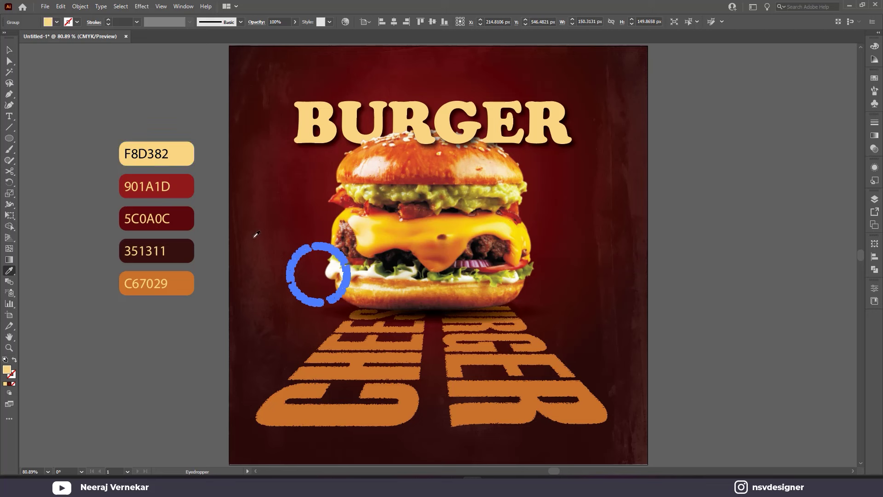
- Nudge the text ring toward the artboard's left edge and shrink it slightly
left_click(182, 166)
key("v")
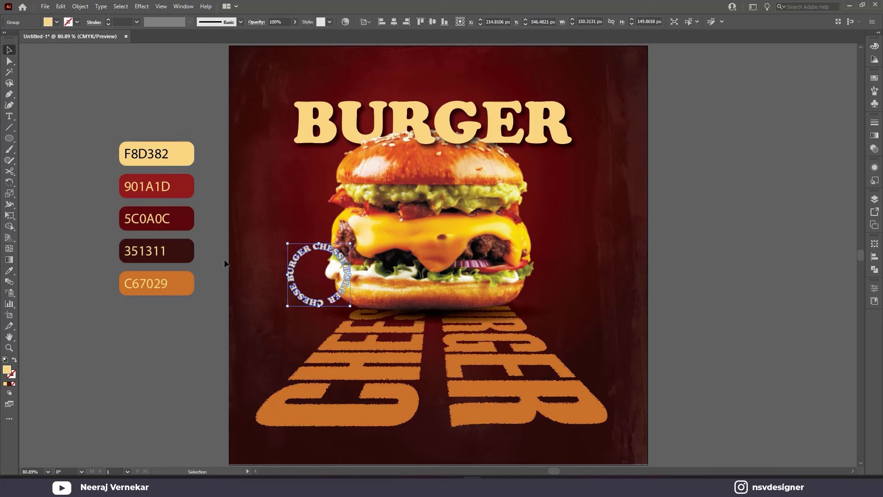
left_click(220, 262)
left_click_drag(334, 305, 316, 317)
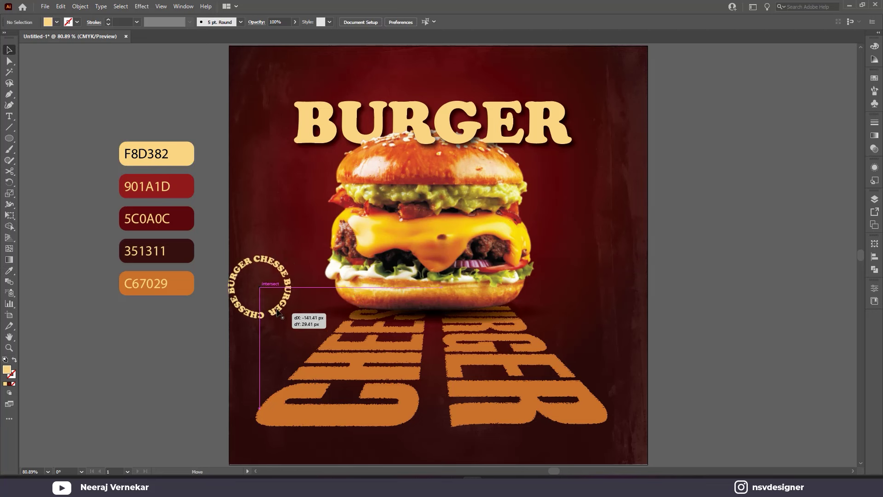
mouse_move(325, 252)
left_mouse_down()
mouse_move(286, 262)
mouse_move(325, 243)
left_mouse_up()
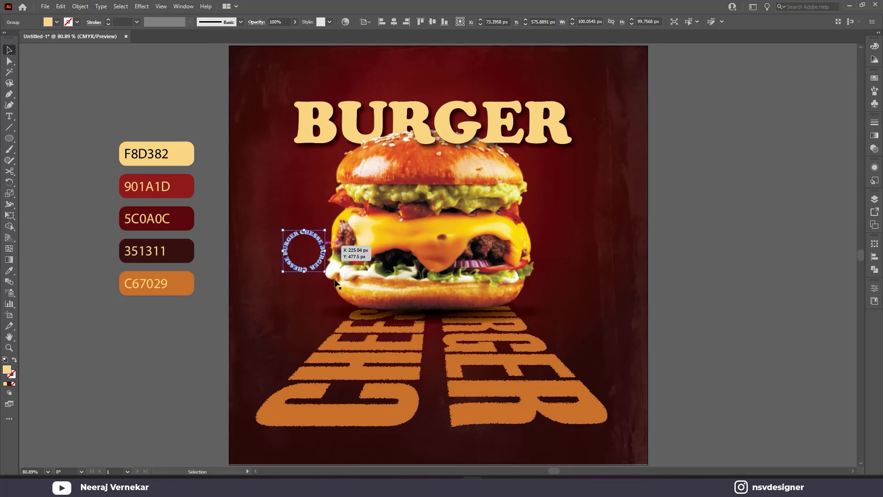
left_click(677, 312)
- Create No1 text beside the poster, enlarge it, convert to outlines and ungroup the letters
left_click(702, 312)
type("NIO")
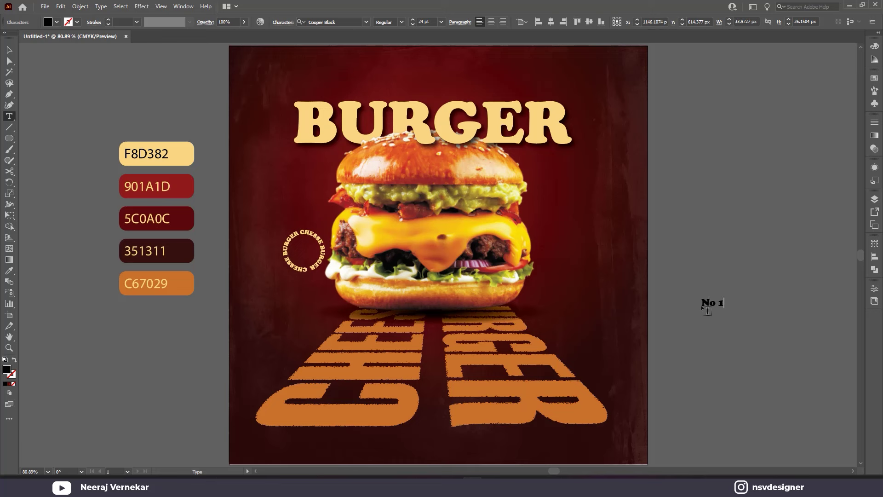
left_click(9, 50)
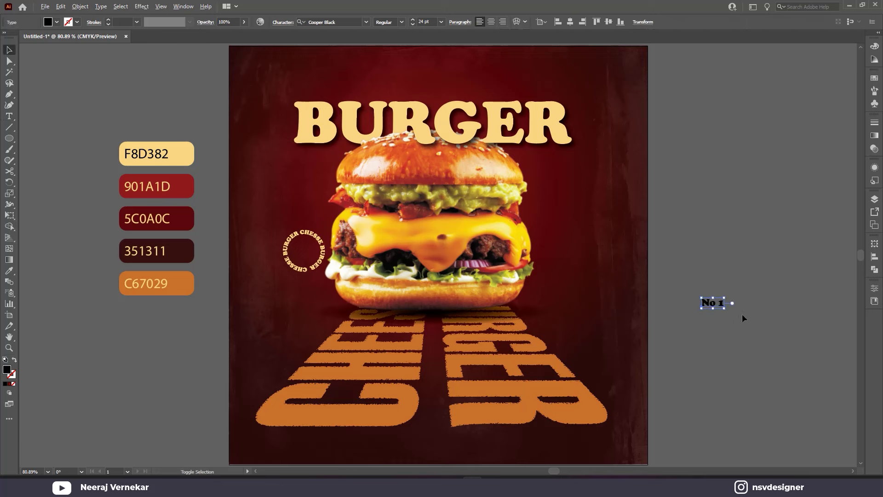
left_click_drag(725, 308, 753, 315)
right_click(700, 303)
left_click(735, 172)
left_click_drag(744, 306, 735, 306)
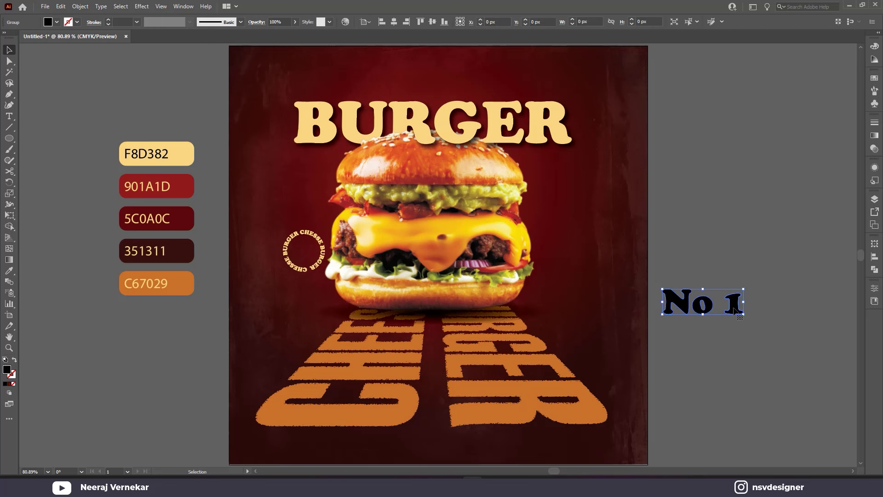
right_click(734, 308)
left_click(738, 387)
- Tighten the 1 against No and scale No1 to fit inside the circular lettering
mouse_move(734, 314)
left_mouse_down()
mouse_move(726, 316)
mouse_move(739, 285)
left_mouse_up()
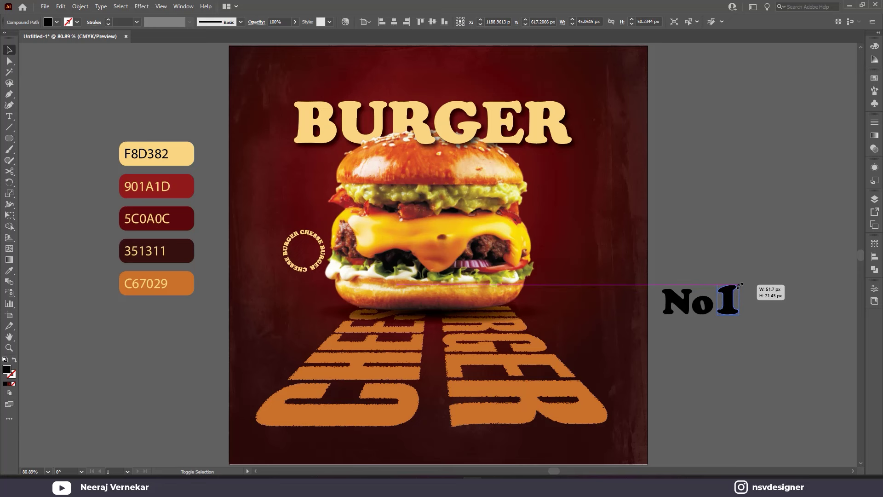
mouse_move(747, 276)
left_mouse_down()
mouse_move(675, 313)
mouse_move(352, 271)
mouse_move(315, 257)
mouse_move(322, 262)
mouse_move(313, 246)
left_mouse_up()
key("ctrl+plus")
key("ctrl+plus")
key("ctrl+plus")
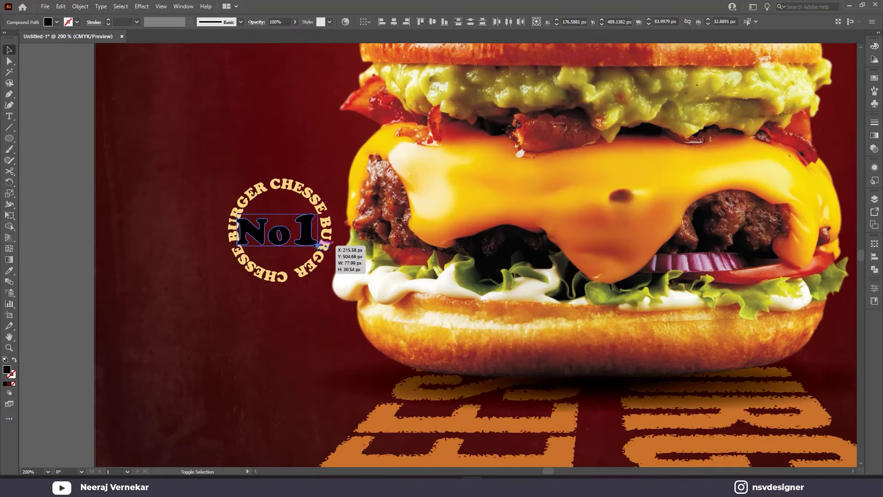
left_click_drag(313, 246, 315, 244)
key("ctrl+0")
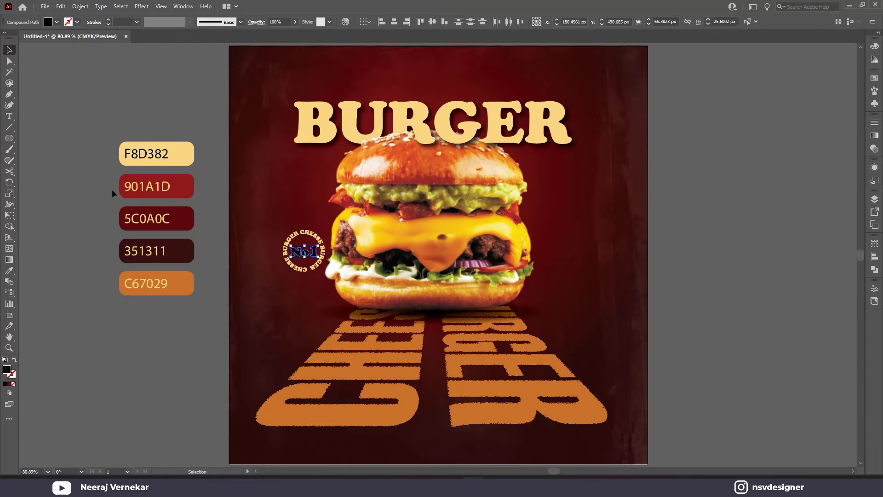
- Colour No1 with the cream F8D382 swatch
key("i")
left_click(189, 154)
key("v")
left_click(252, 221)
scroll(255, 229, "up", 1)
scroll(255, 228, "up", 2)
scroll(256, 263, "up", 1)
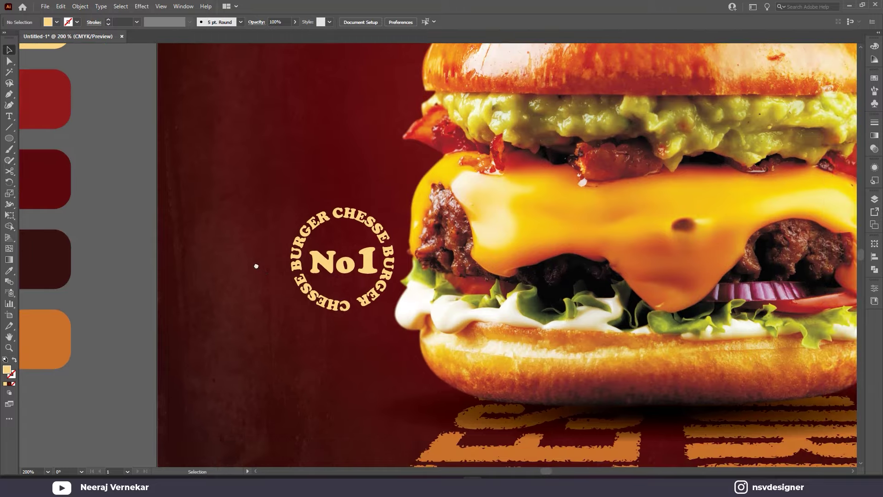
- Add a 73.37 px stroke-only ring inside the circular lettering
left_click(10, 138)
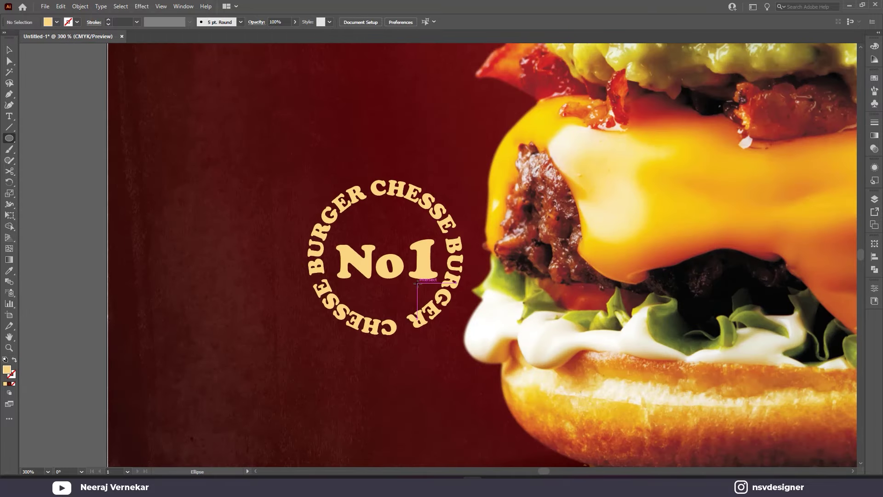
left_click_drag(387, 260, 445, 299)
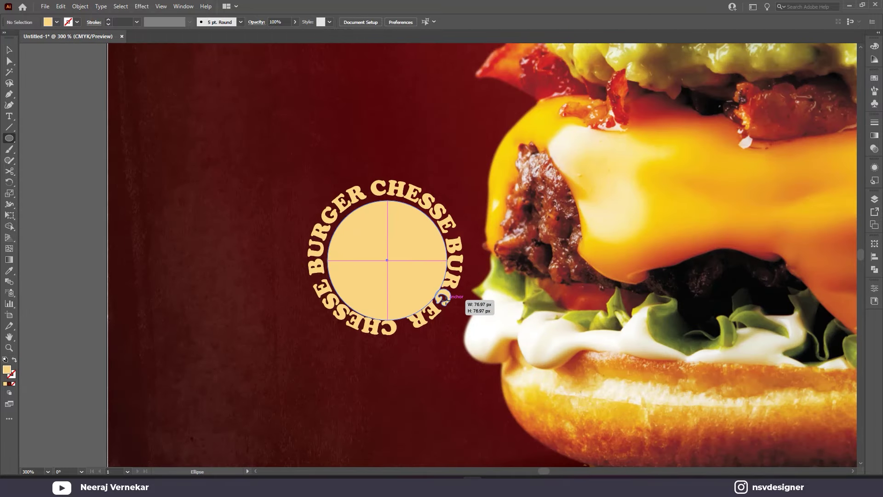
key("shift+x")
key("v")
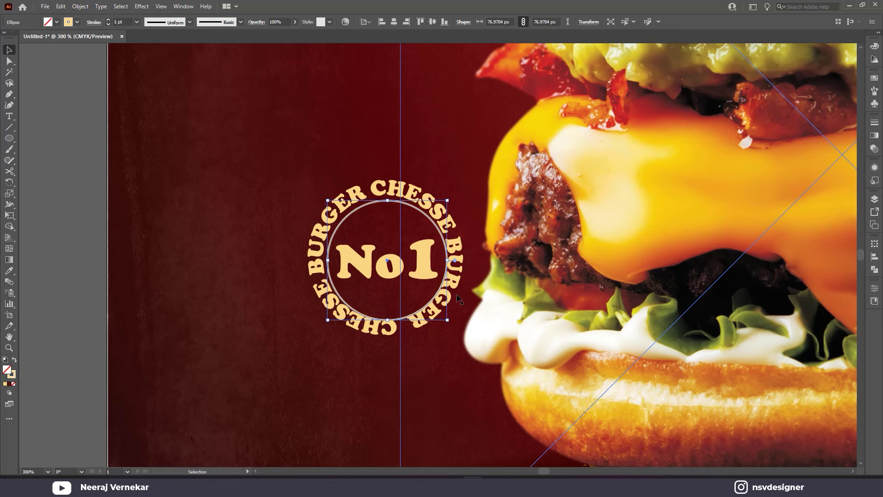
left_click_drag(446, 319, 443, 315)
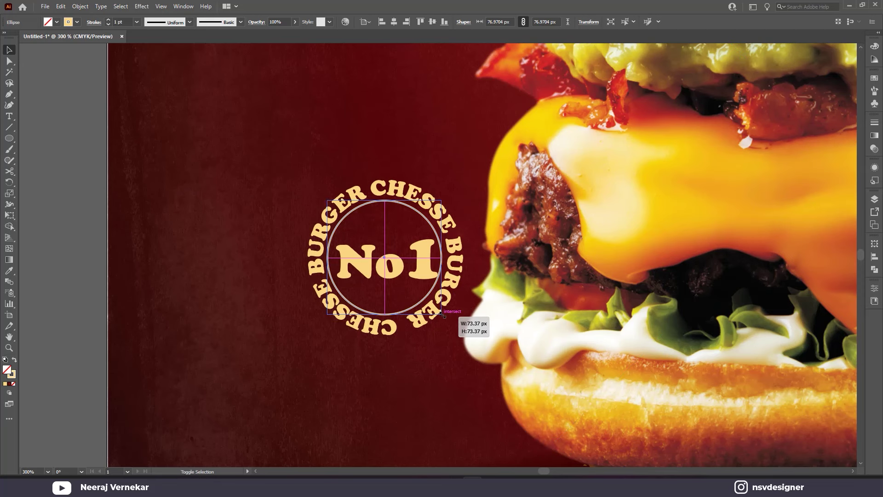
left_click_drag(442, 314, 442, 315)
left_click(422, 166)
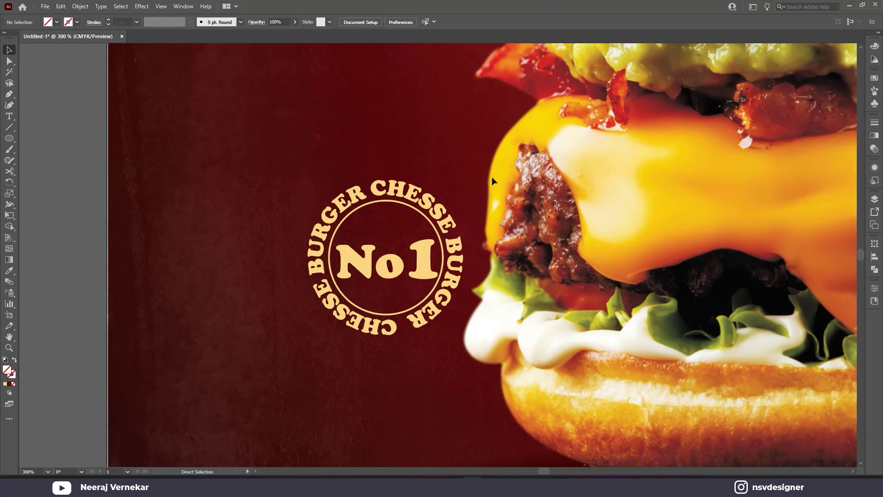
- Give the whole badge a drop shadow and lower it over the bottom bun's left edge
left_click_drag(288, 156, 369, 306)
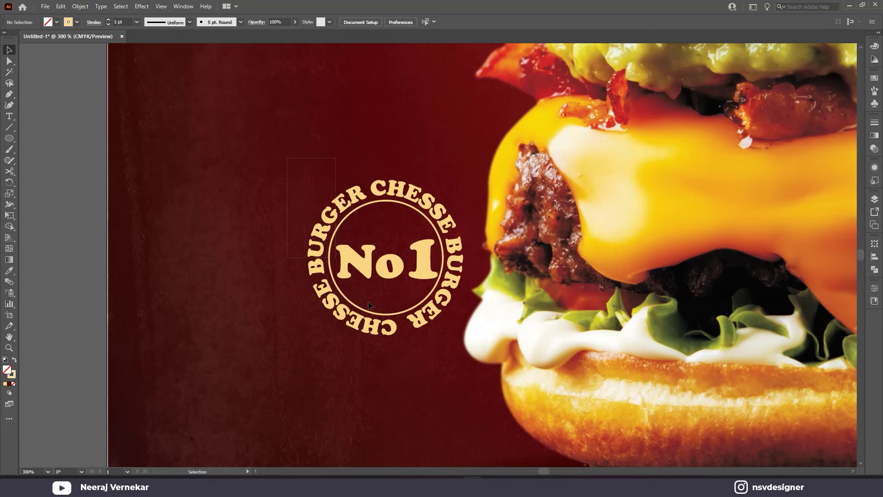
key("ctrl+0")
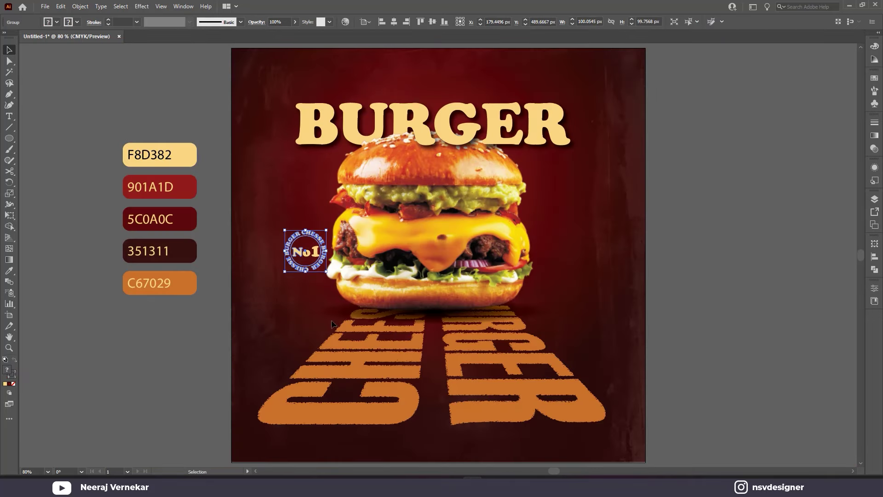
left_click(307, 290)
left_click_drag(268, 201, 326, 288)
left_click(141, 6)
left_click(165, 16)
left_click_drag(317, 274, 325, 298)
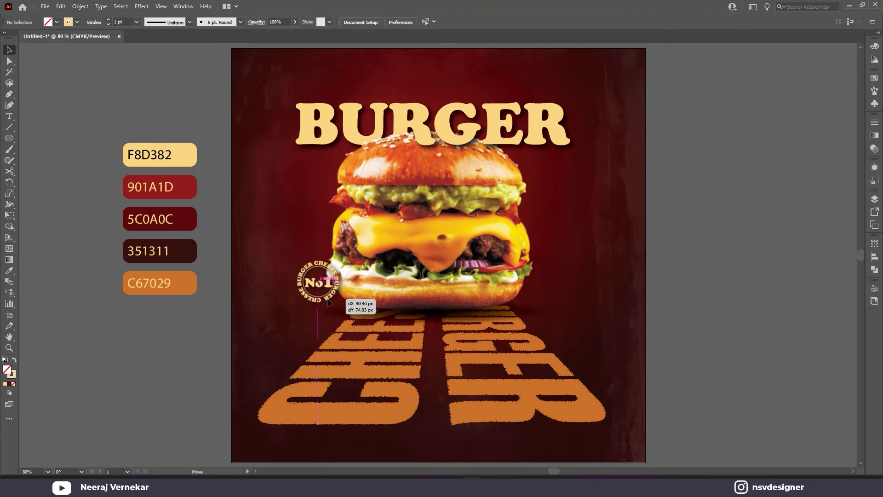
left_click_drag(325, 298, 308, 289)
left_click(277, 244)
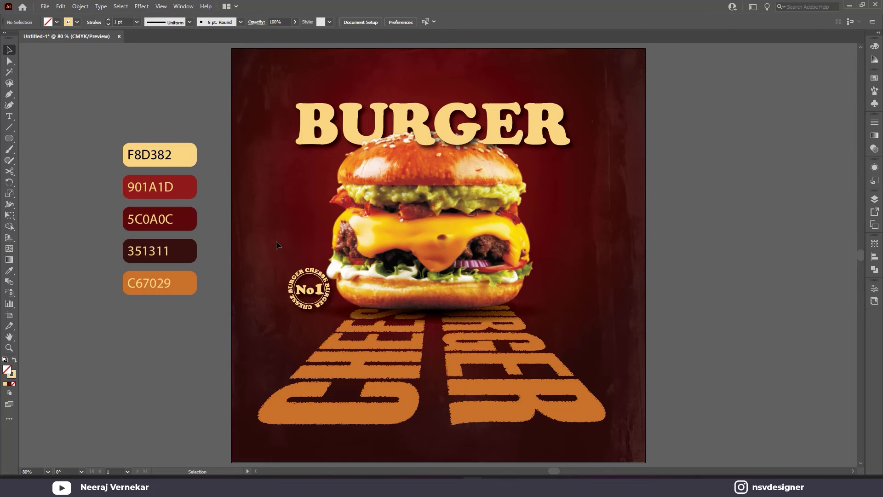
- Type CHEESE near the top and colour it cream F8D382
left_click(8, 116)
left_click(371, 78)
type("cHEESE")
left_click(8, 50)
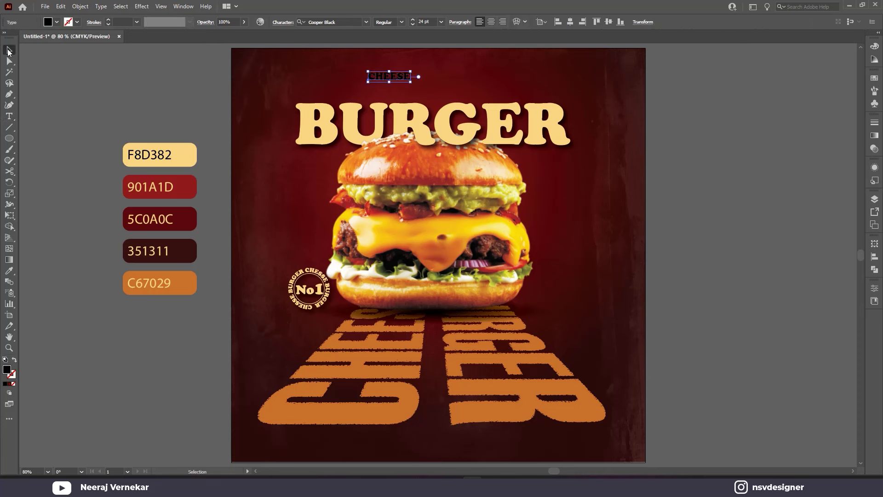
key("i")
left_click(152, 154)
key("v")
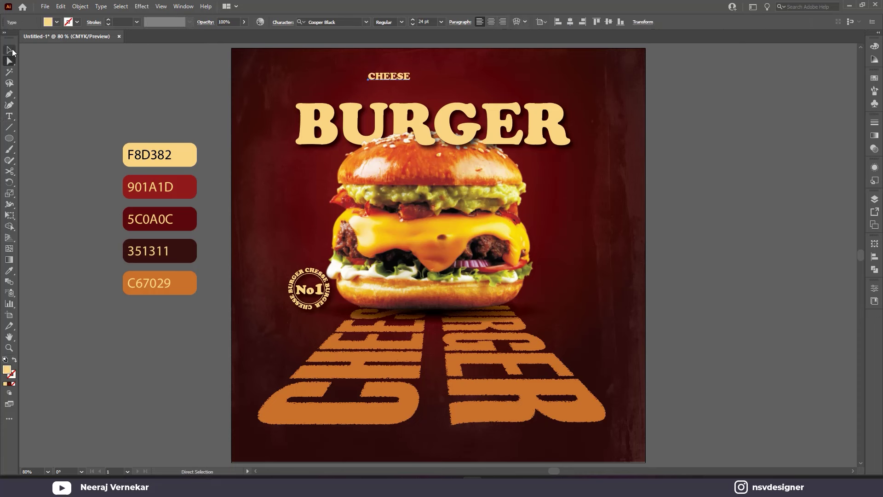
- Scale CHEESE up and centre it just above the BURGER headline
left_click_drag(422, 91, 497, 122)
left_click_drag(445, 93, 451, 98)
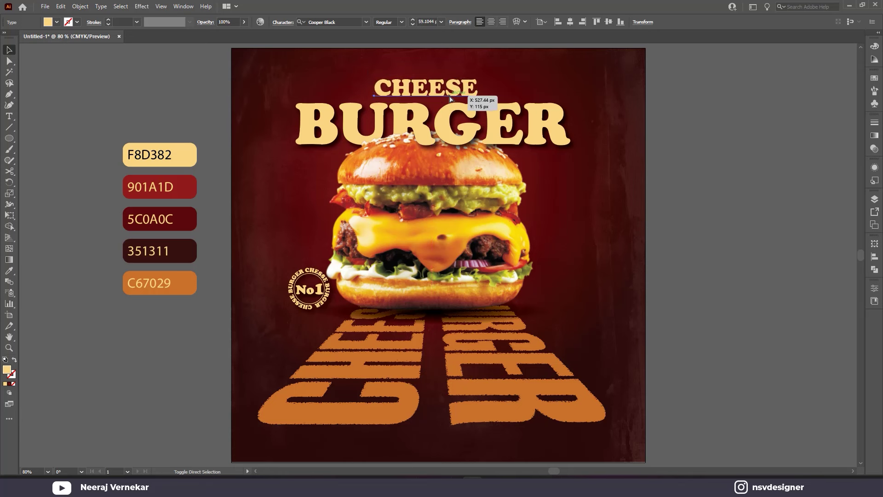
left_click_drag(451, 98, 451, 98)
left_click(539, 76)
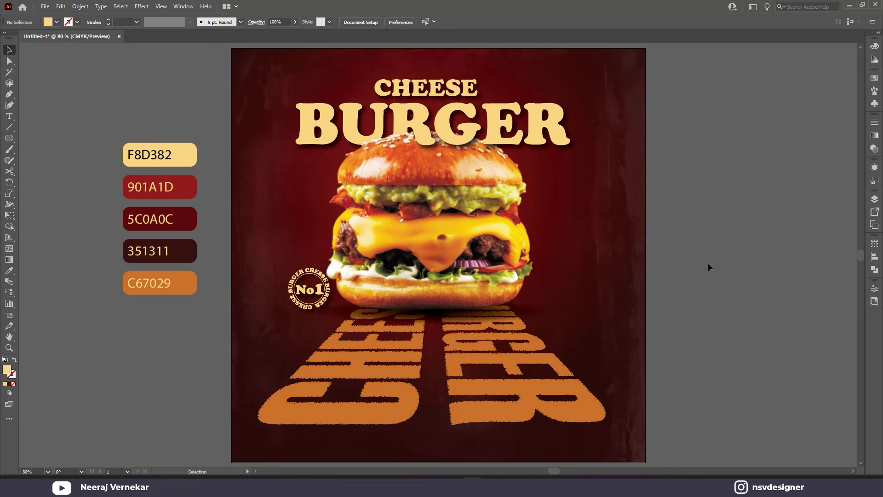
left_click(10, 116)
left_click(427, 22)
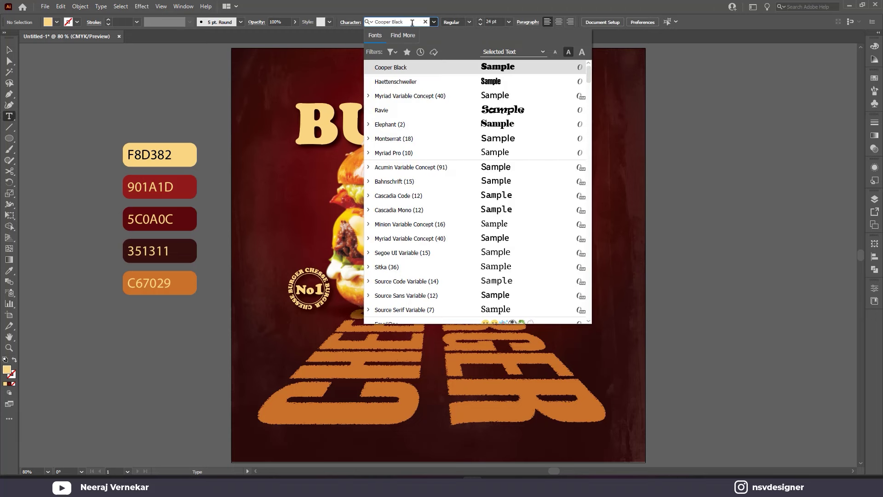
- Create a Montserrat 14 pt area text box along the poster's bottom
type("mon")
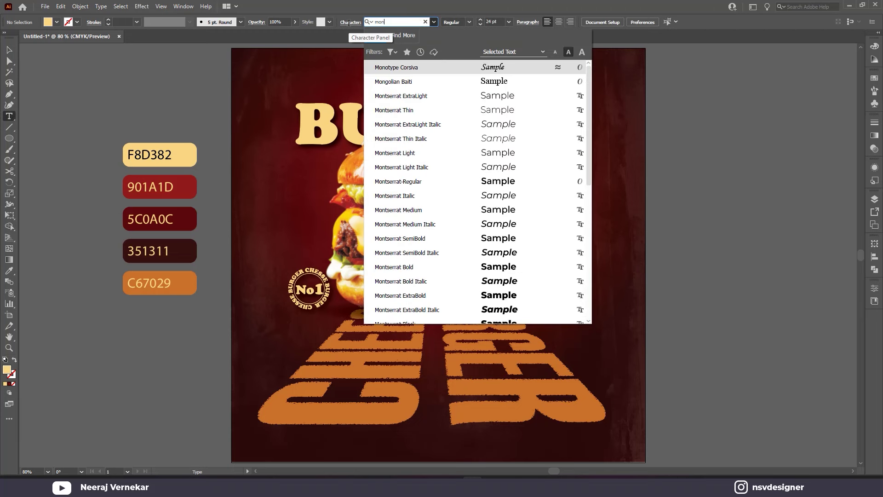
left_click(490, 181)
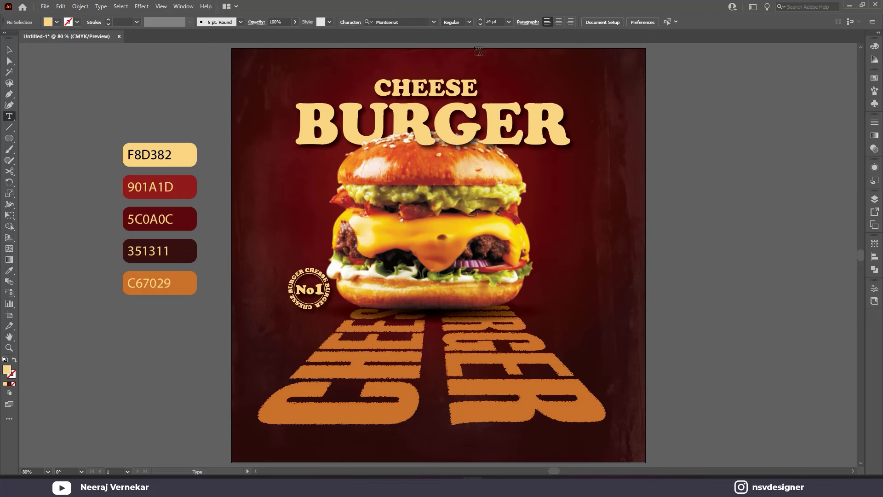
left_click(509, 21)
left_click(519, 111)
left_click_drag(313, 433, 549, 451)
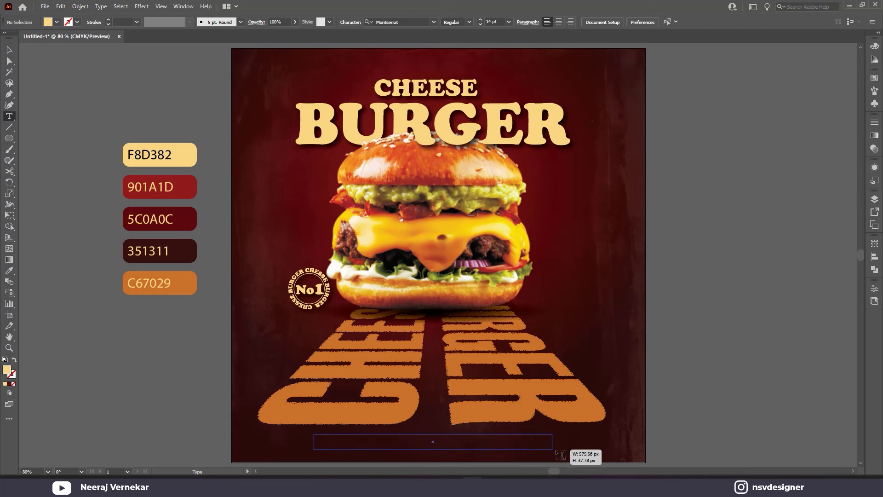
left_click(8, 49)
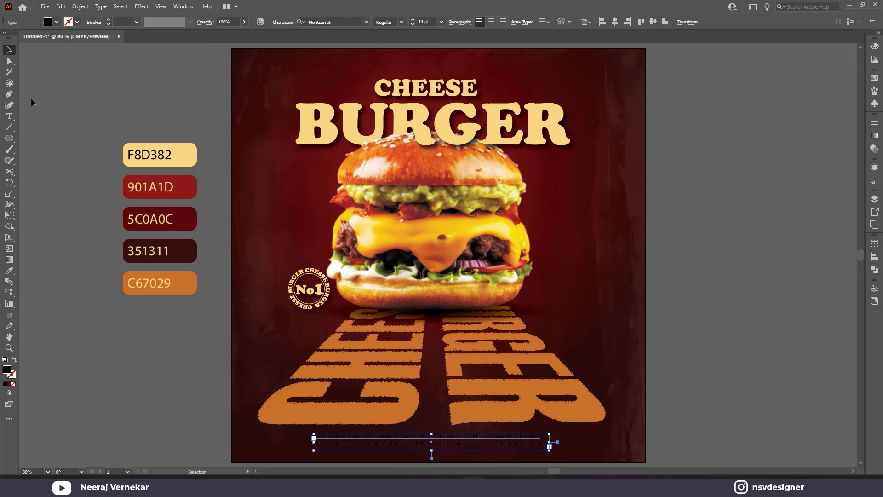
- Colour the body copy cream F8D382 and trim the placeholder text to two centred lines
key("i")
left_click(156, 154)
key("v")
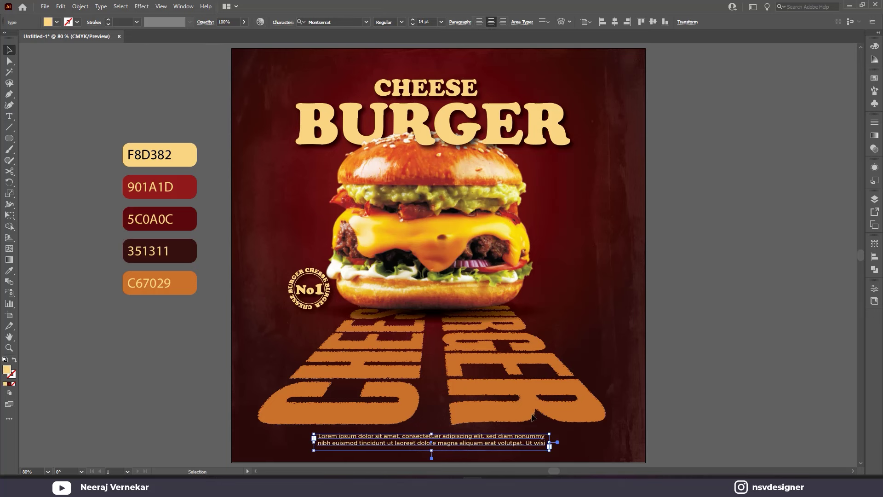
double_click(460, 443)
left_click_drag(458, 442, 564, 445)
key("BackSpace")
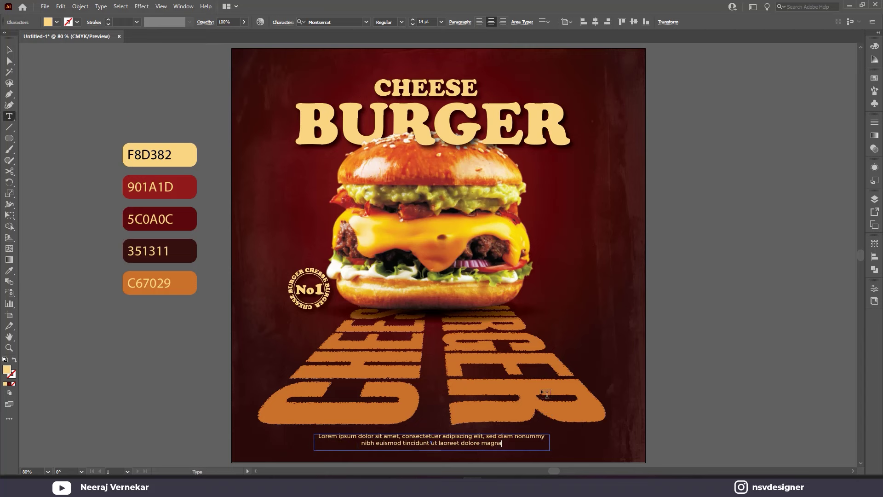
left_click(9, 49)
left_click(60, 58)
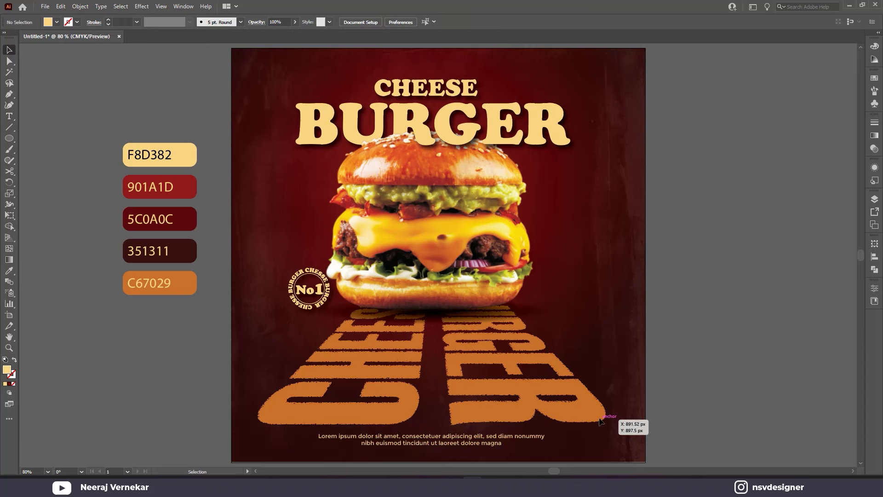
left_click_drag(477, 447, 479, 447)
left_click(738, 349)
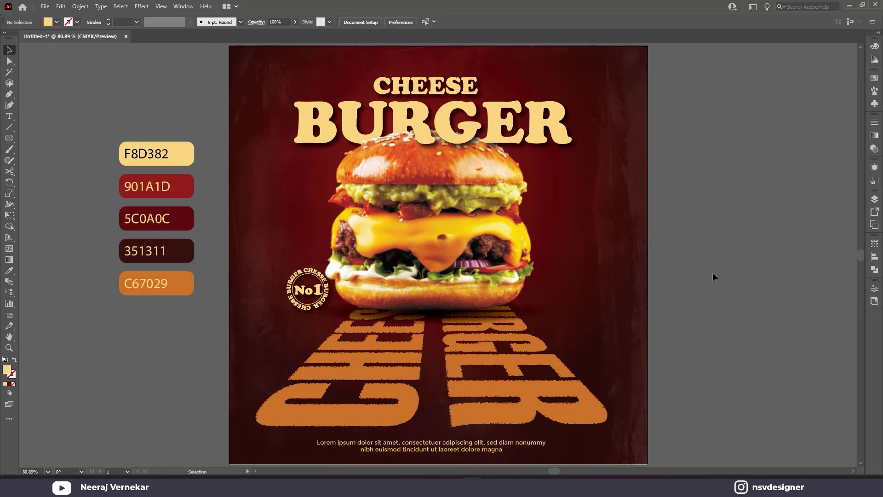